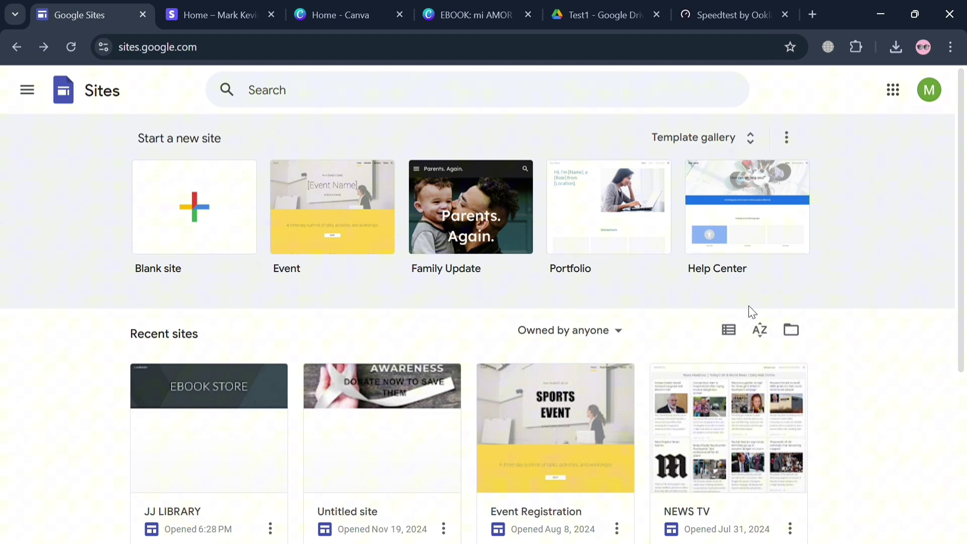
Look through the Google Sites navigation drawer and the Google apps list, then close both.
click(27, 96)
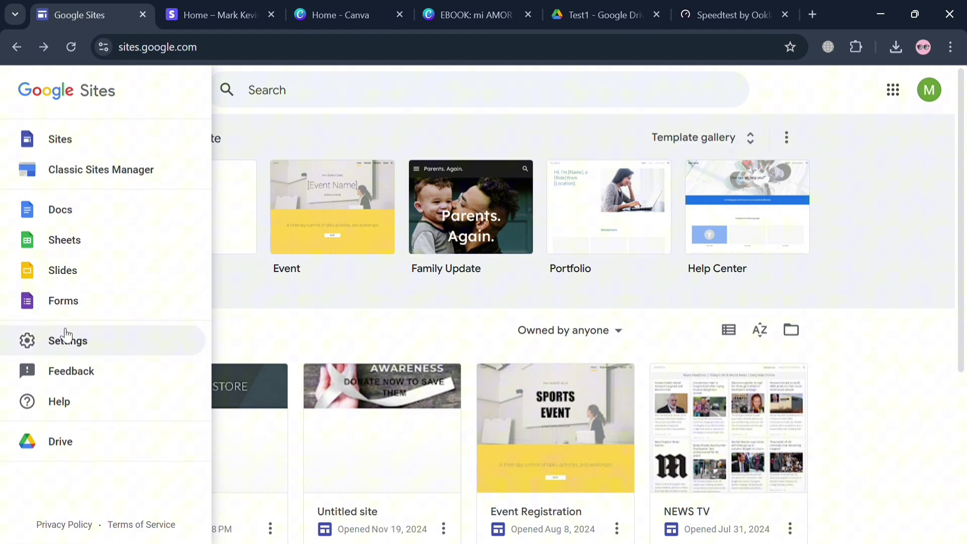
scroll(108, 382, down, 4)
click(751, 166)
scroll(904, 181, down, 1)
scroll(917, 129, up, 4)
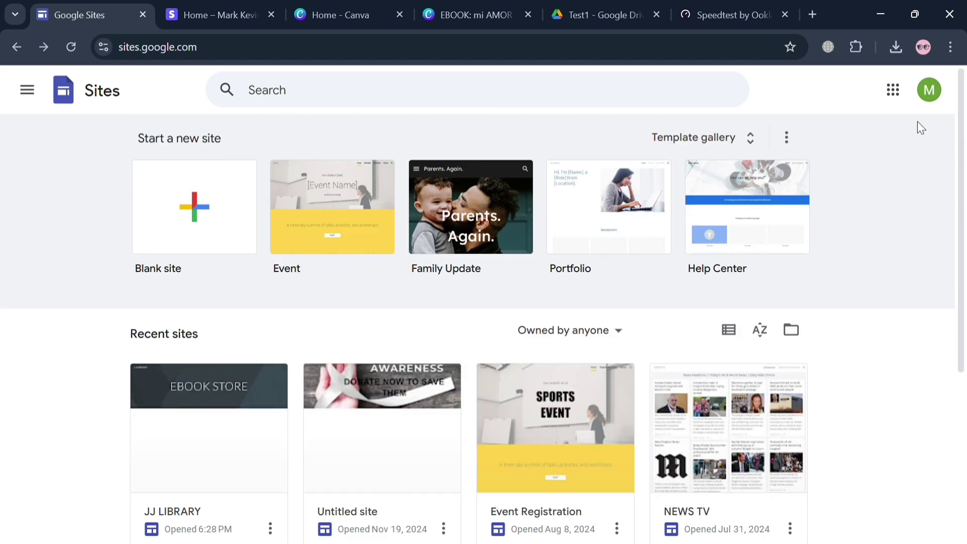
click(890, 99)
scroll(770, 303, down, 10)
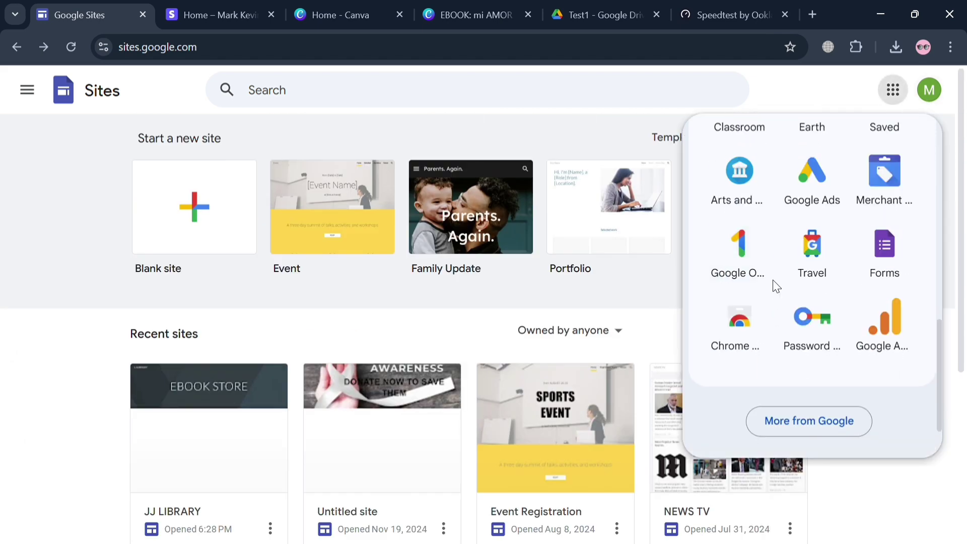
scroll(775, 259, up, 5)
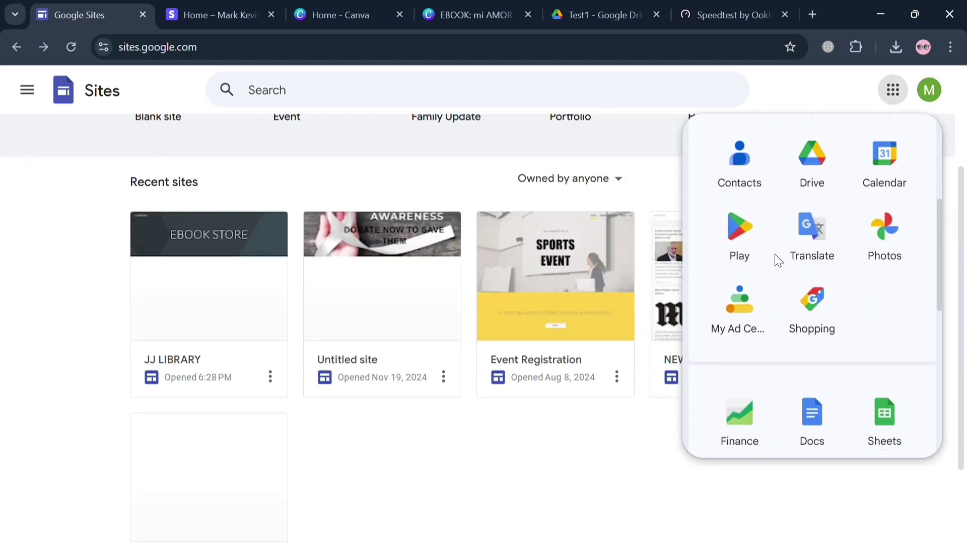
scroll(775, 254, down, 6)
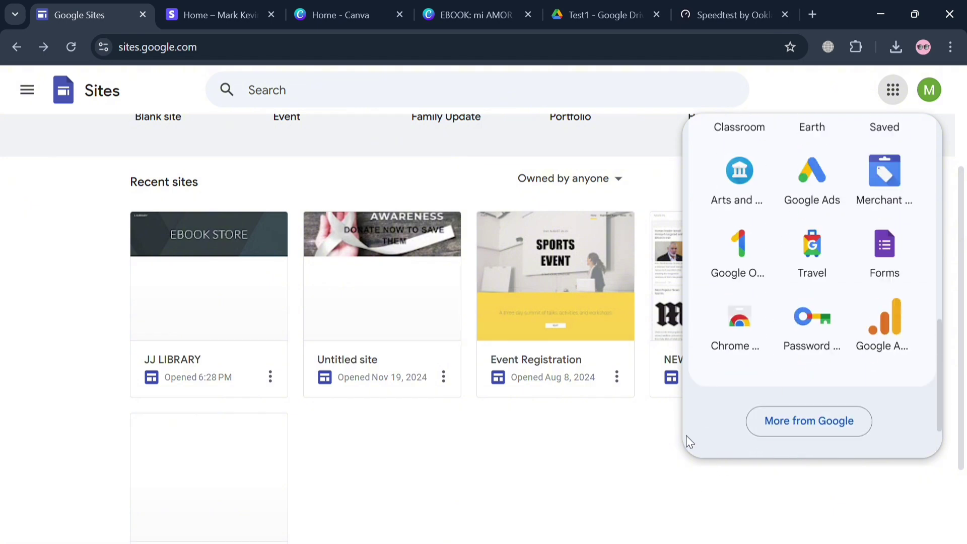
scroll(555, 446, up, 3)
scroll(524, 416, down, 3)
scroll(541, 517, up, 3)
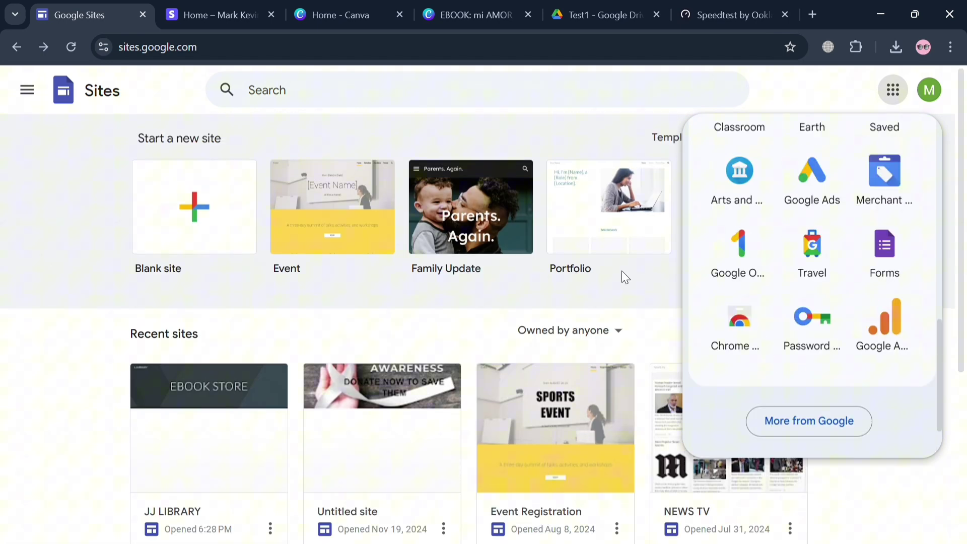
click(633, 317)
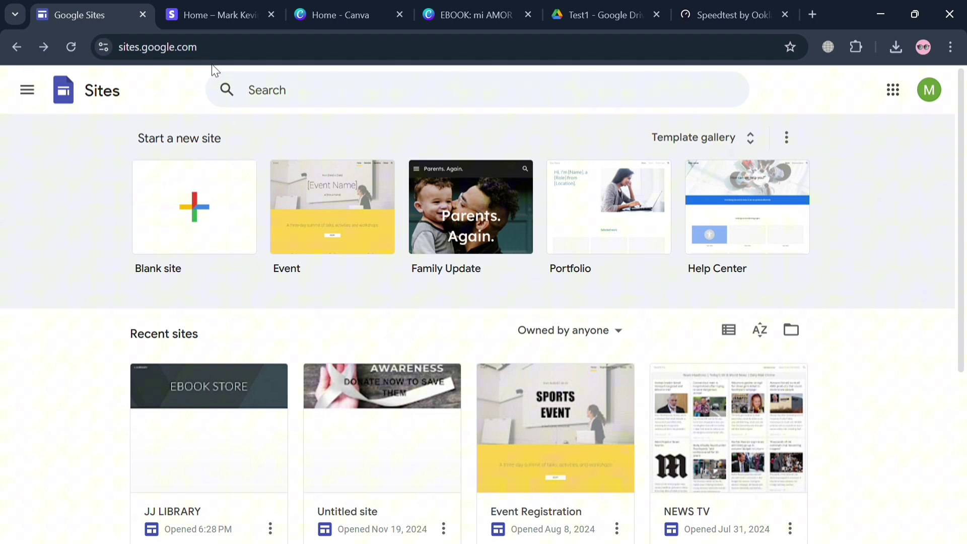
Check the web address and browse the full template gallery, then return to Sites home.
click(229, 54)
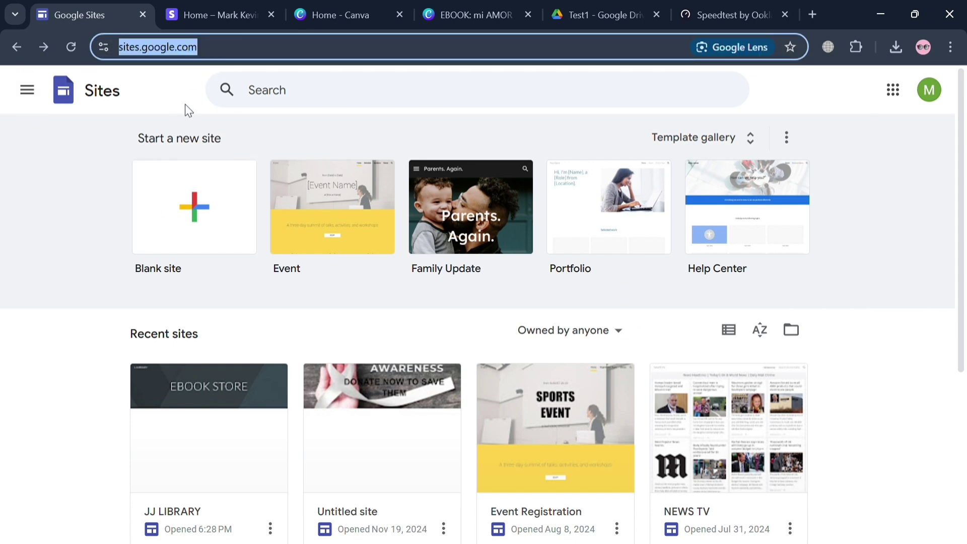
click(207, 109)
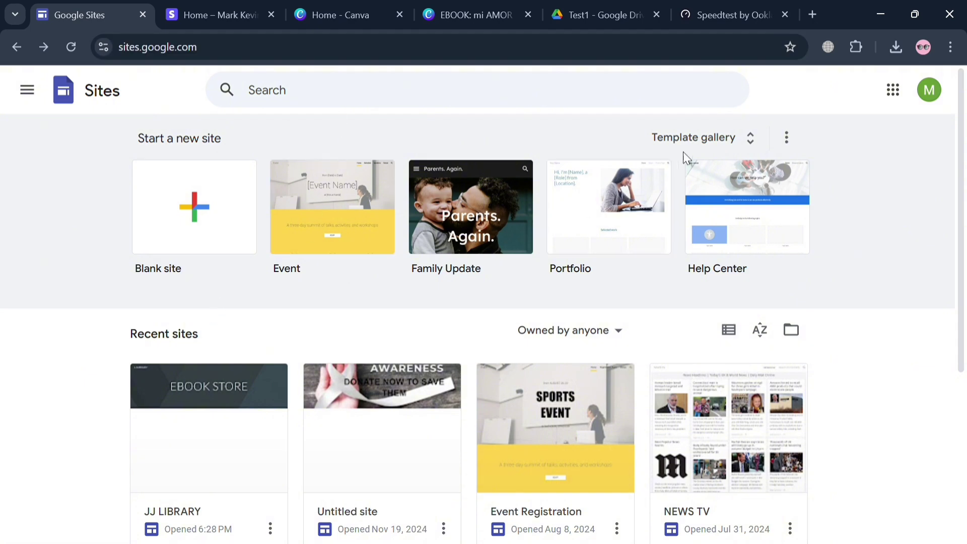
click(766, 144)
scroll(236, 456, down, 4)
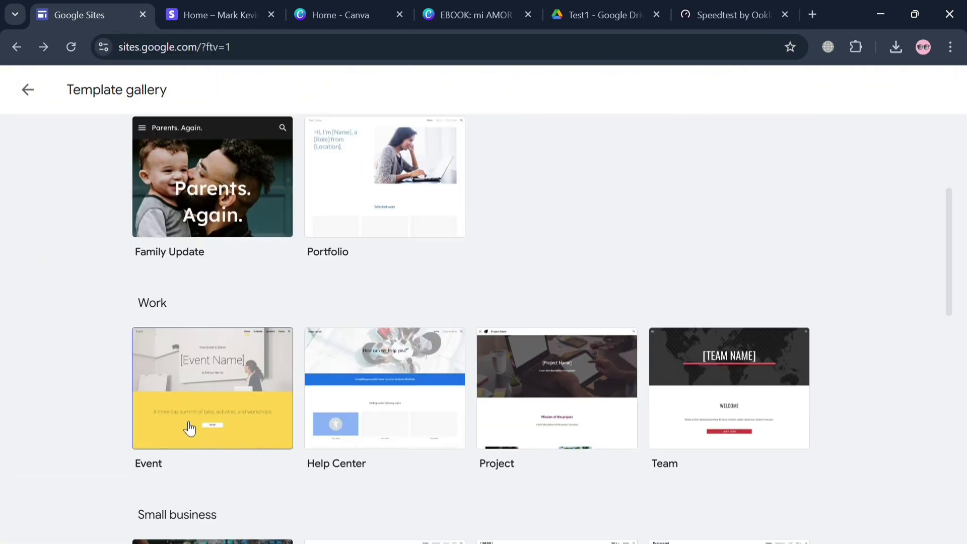
scroll(187, 446, down, 2)
scroll(208, 503, up, 6)
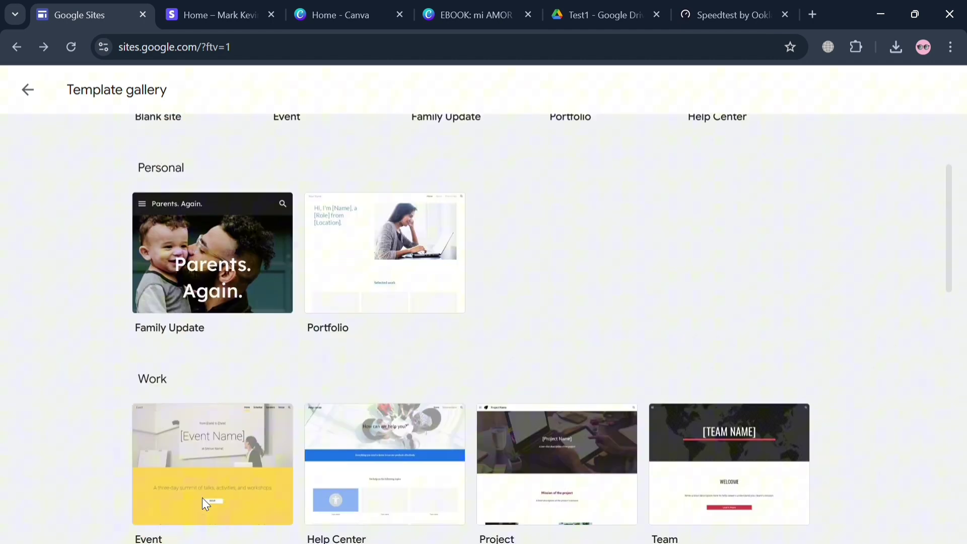
click(45, 96)
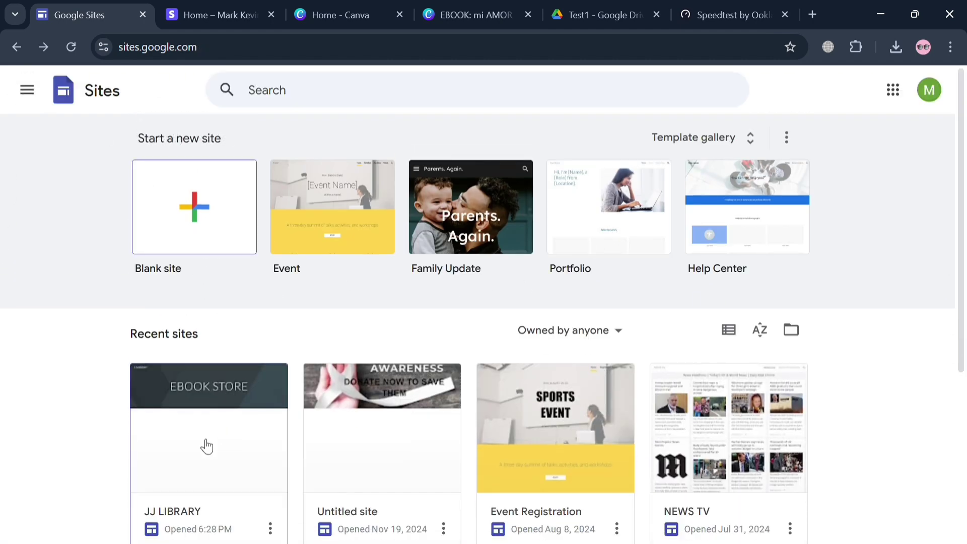
Open the JJ LIBRARY site in the editor, select its site name, and go to Stripe.
click(197, 453)
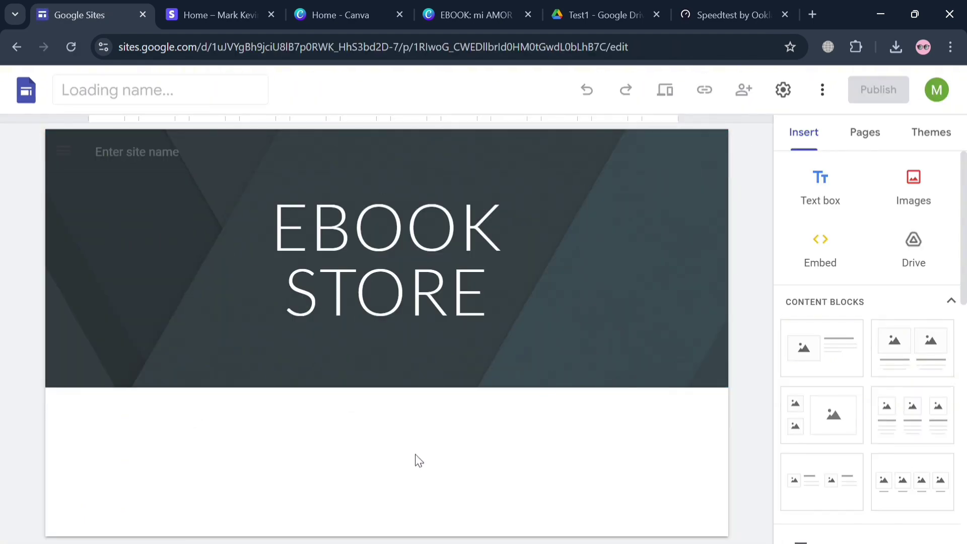
click(147, 162)
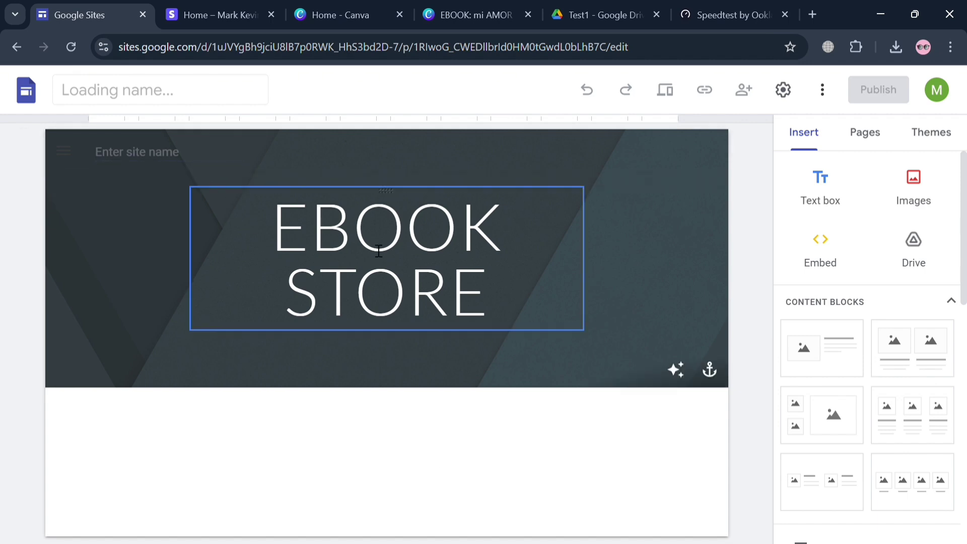
mouse_move(670, 322)
click(215, 5)
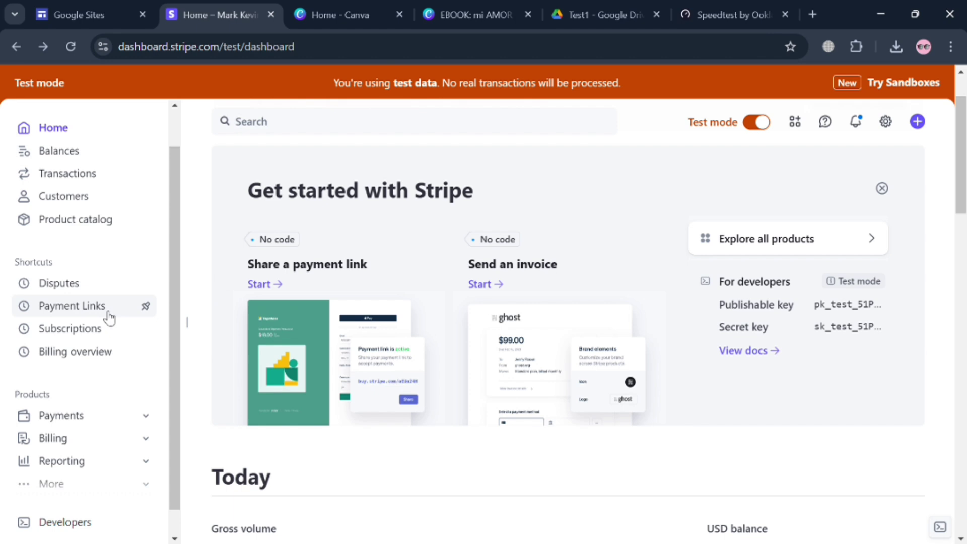
Start a Products-or-subscriptions payment link from Payments and open its Product field.
click(144, 422)
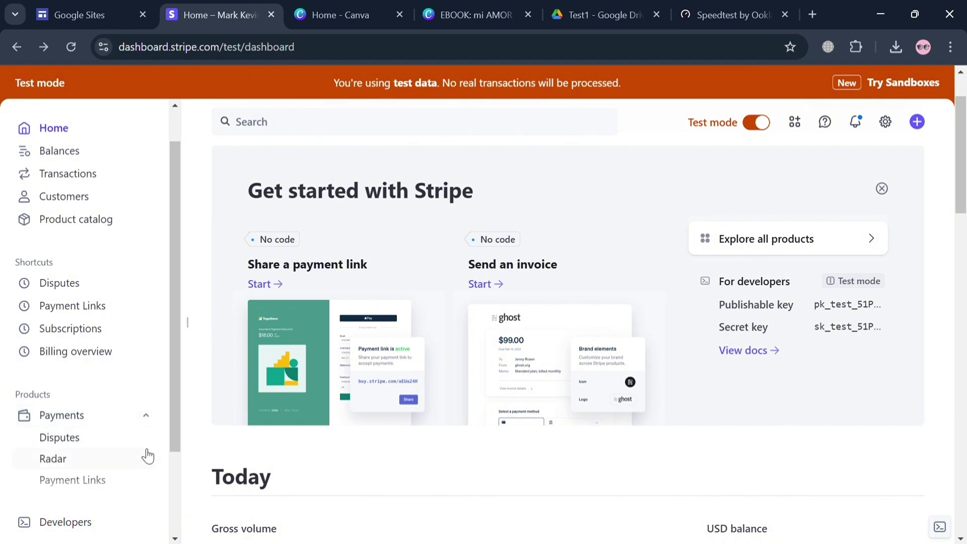
click(279, 284)
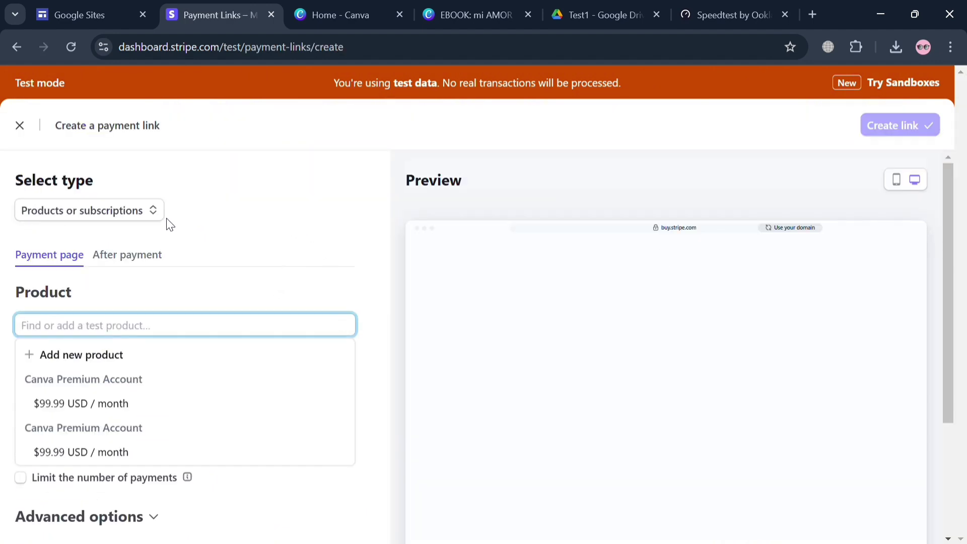
click(149, 212)
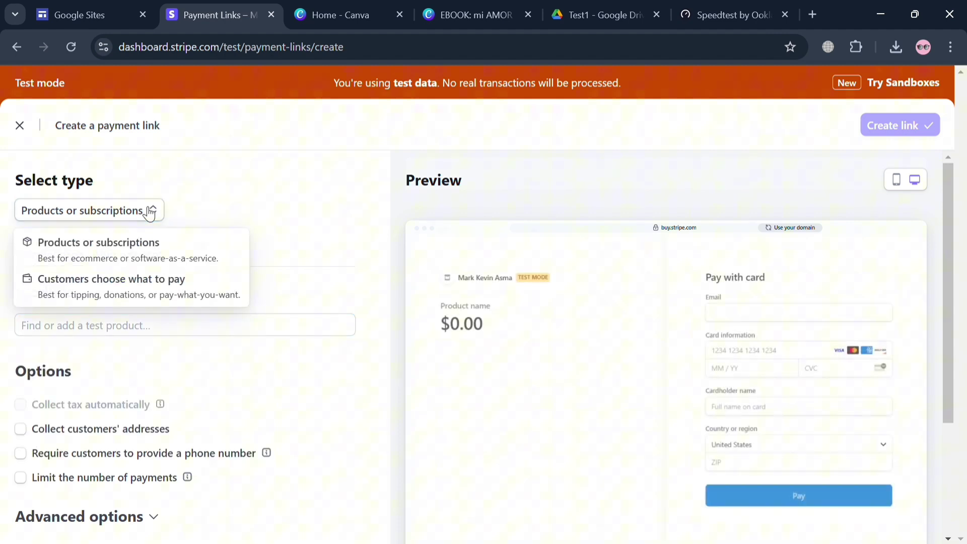
click(146, 251)
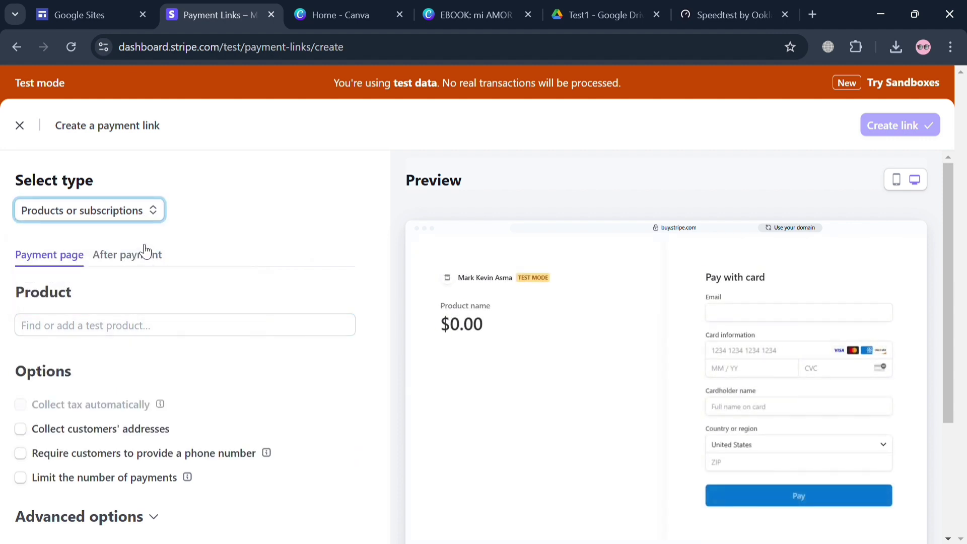
click(131, 328)
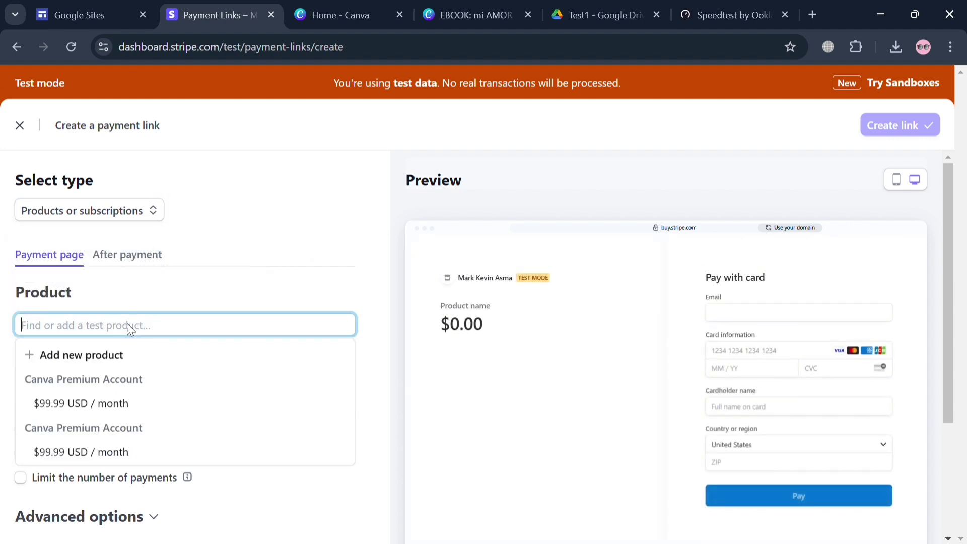
Name the new product EBOOK1, peek at More options, then move to Canva's home page.
click(102, 365)
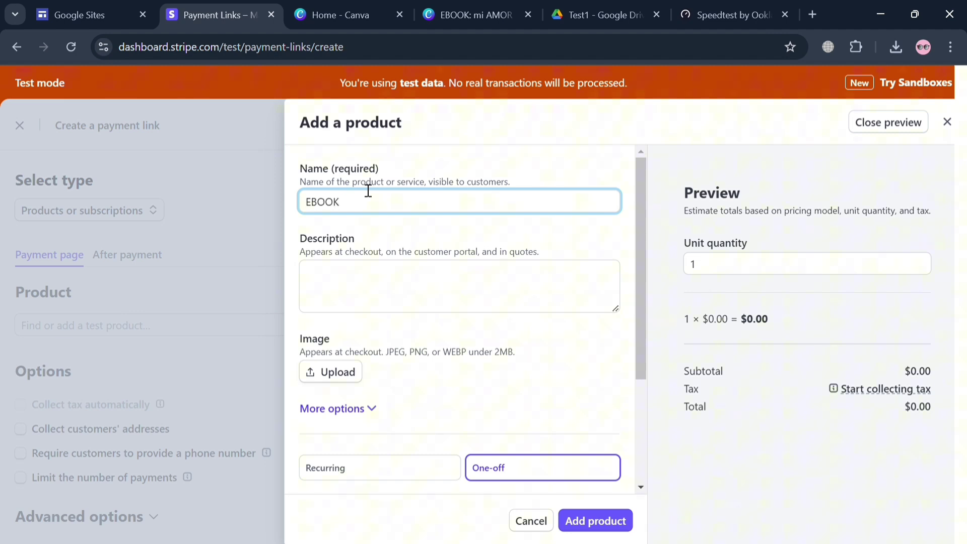
click(442, 283)
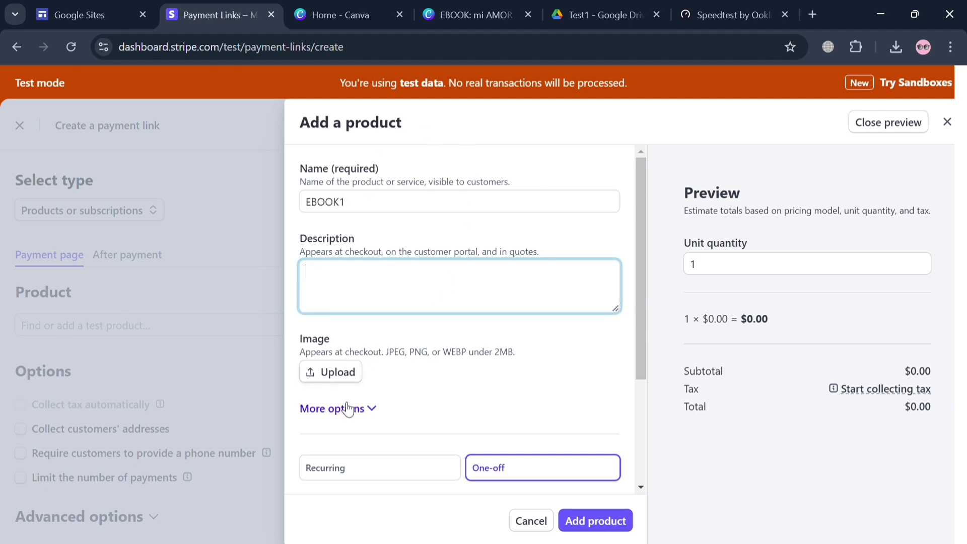
click(373, 412)
scroll(384, 413, down, 5)
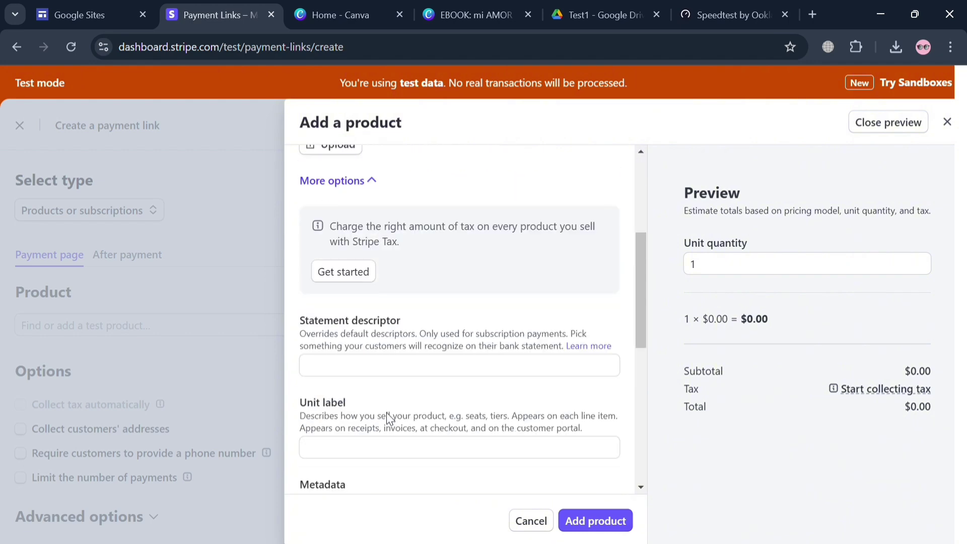
scroll(398, 418, up, 5)
click(371, 412)
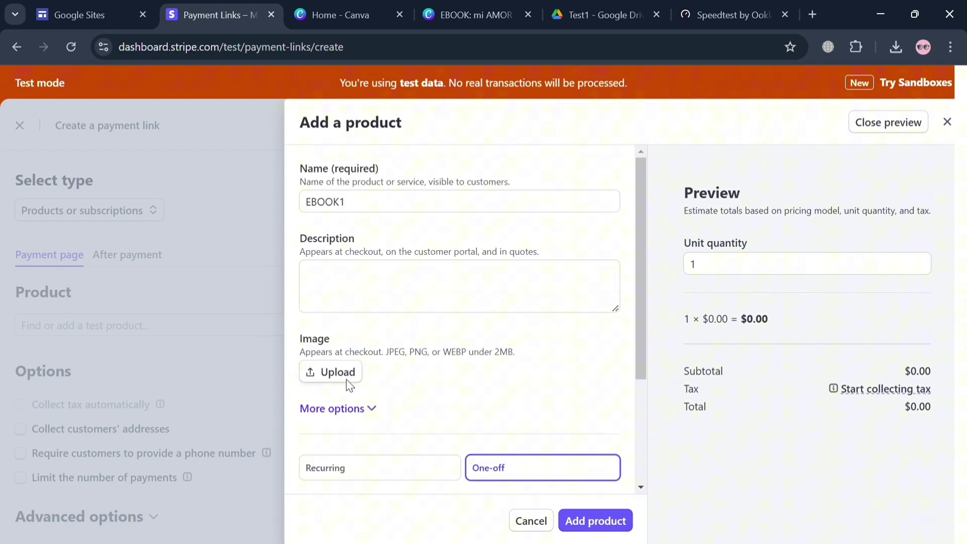
scroll(544, 335, down, 2)
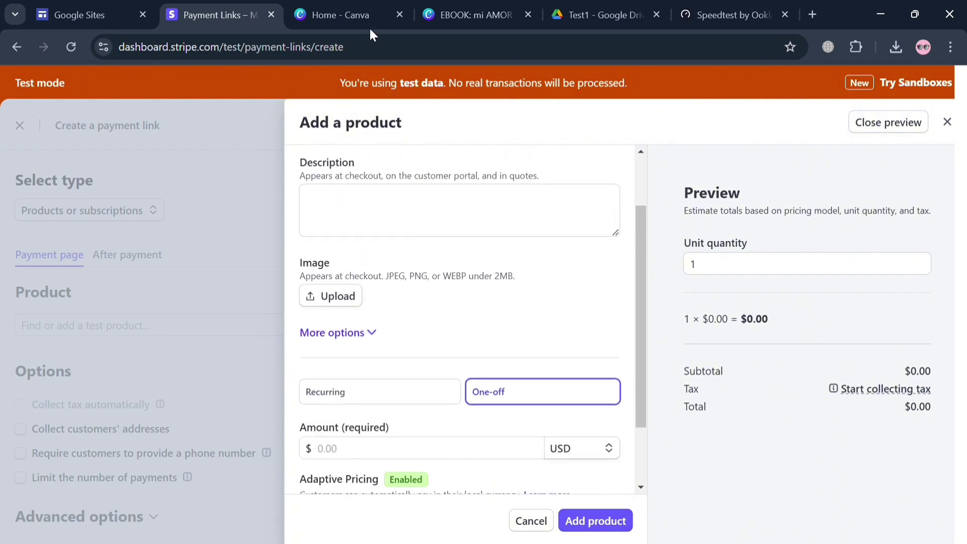
click(370, 6)
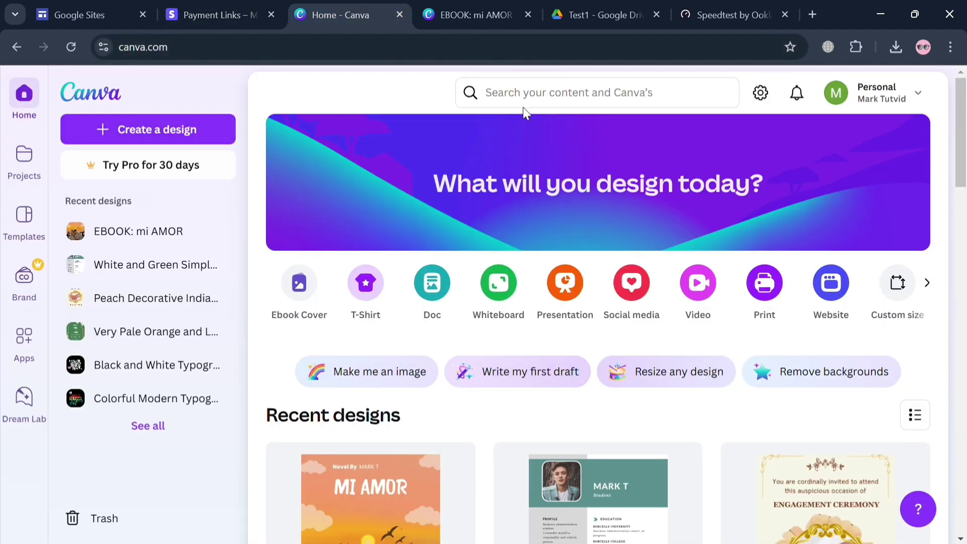
Search Canva for 'EBOOK' to bring up the EBOOK: mi AMOR design.
click(542, 105)
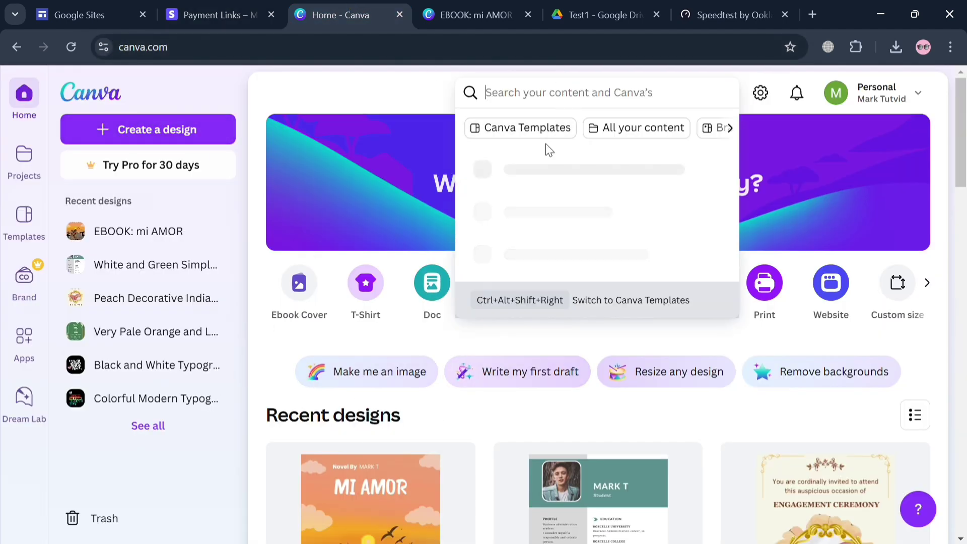
text(EBOOK)
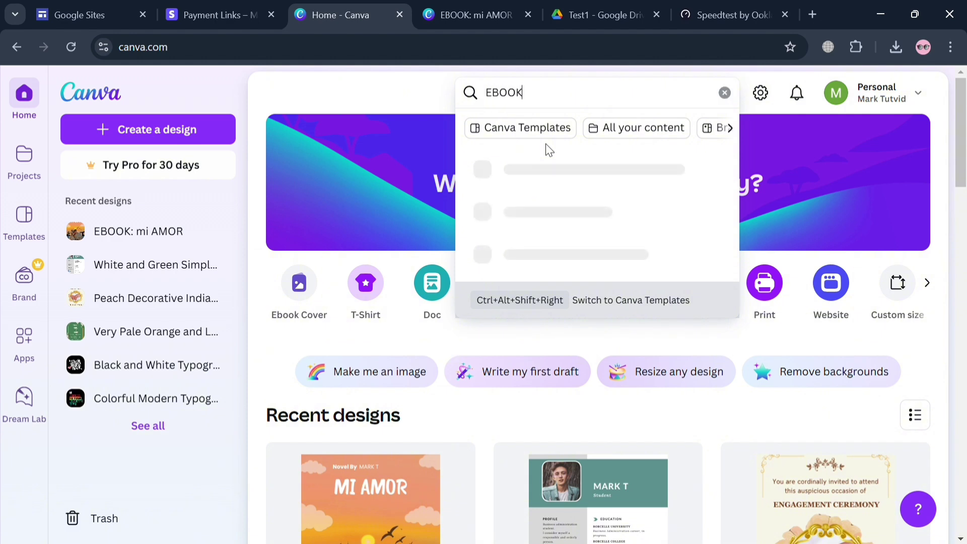
key(Return)
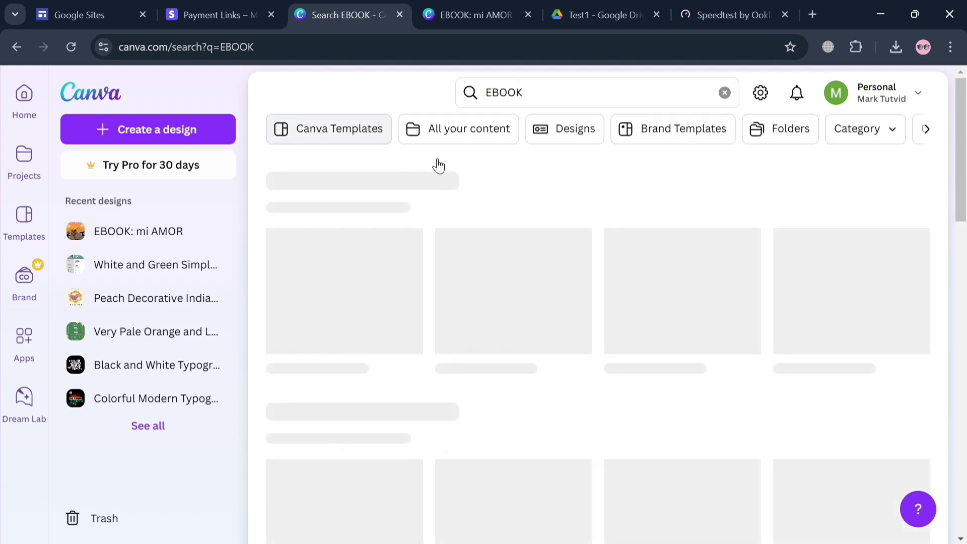
scroll(454, 349, down, 7)
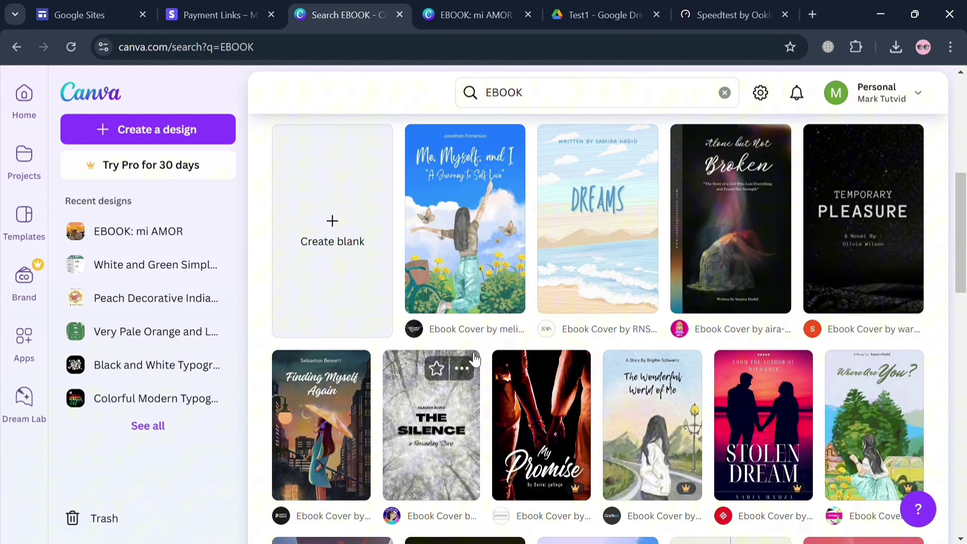
scroll(604, 327, up, 7)
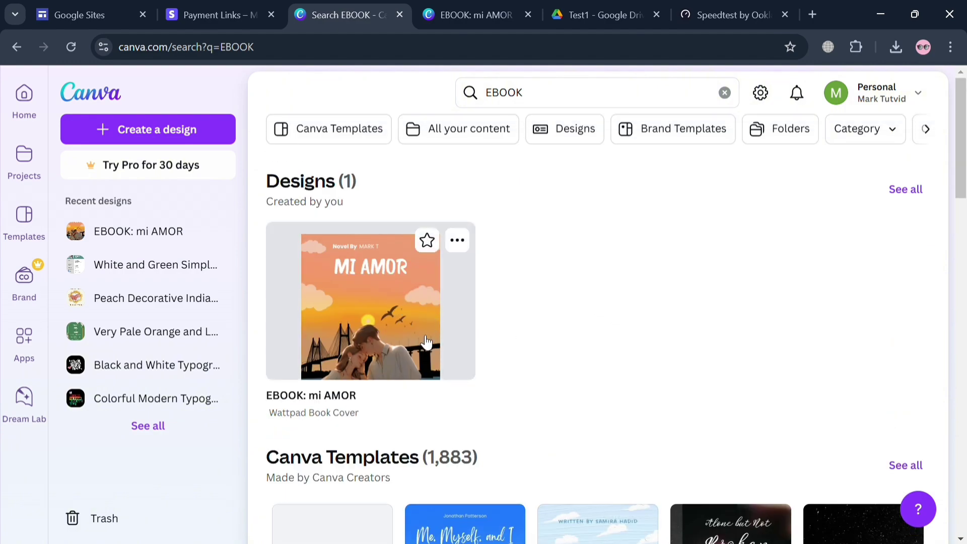
Open the MI AMOR cover design and select its title text.
click(471, 14)
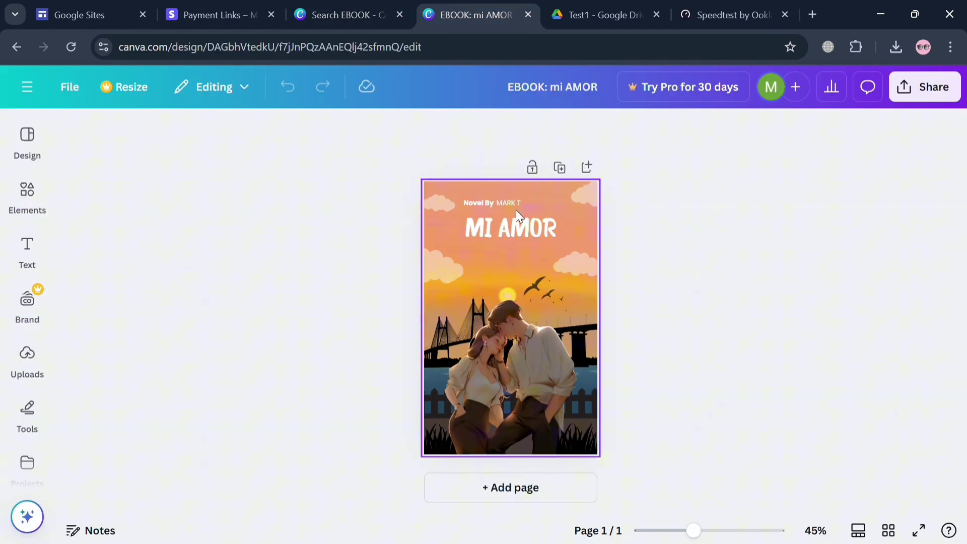
click(516, 231)
click(516, 231)
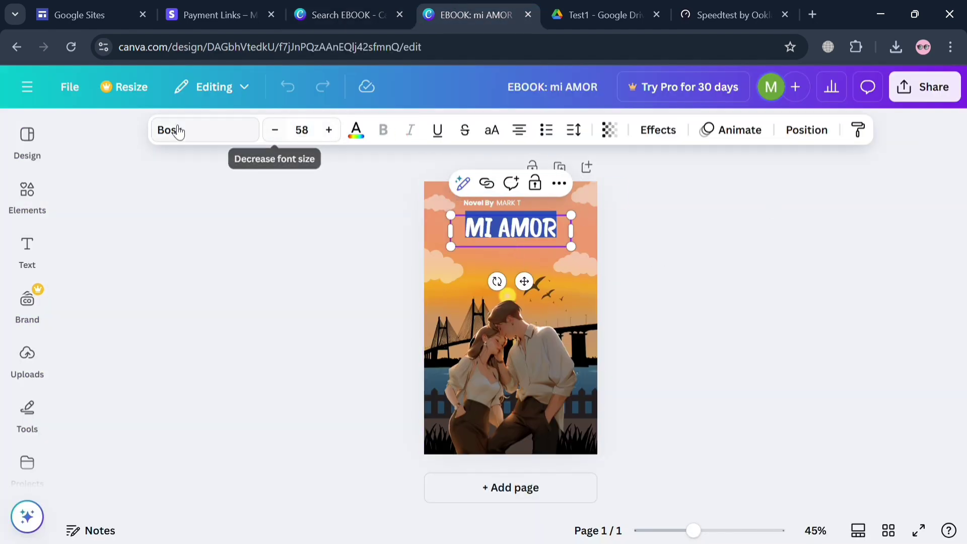
click(312, 290)
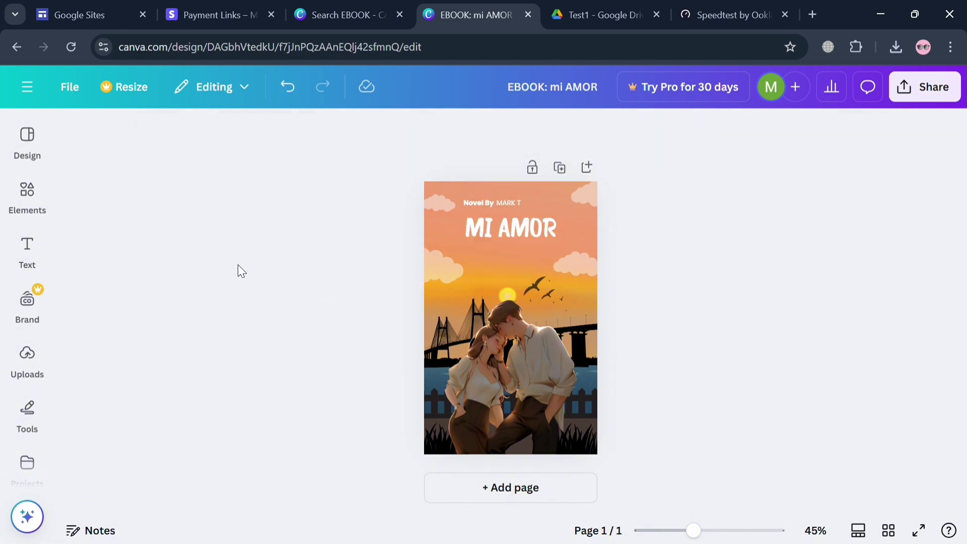
Browse the Elements, Text and Brand side panels.
click(29, 193)
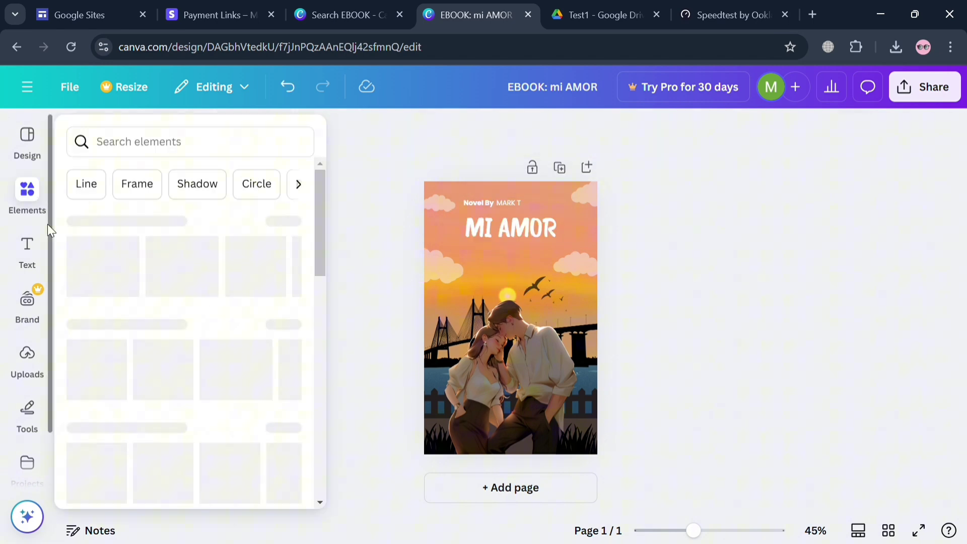
click(37, 249)
click(27, 300)
click(27, 301)
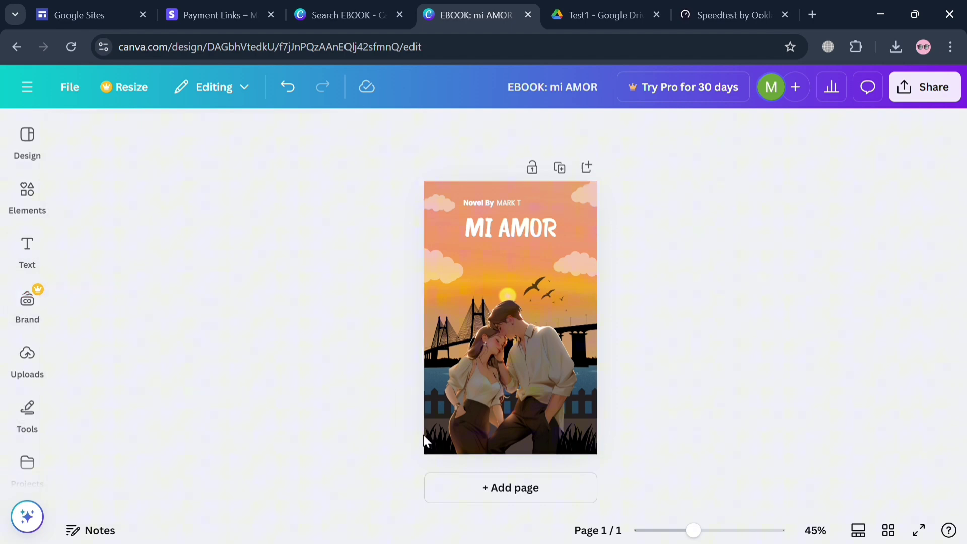
Select the couple illustration, clouds and background elements on the cover.
click(503, 374)
click(545, 288)
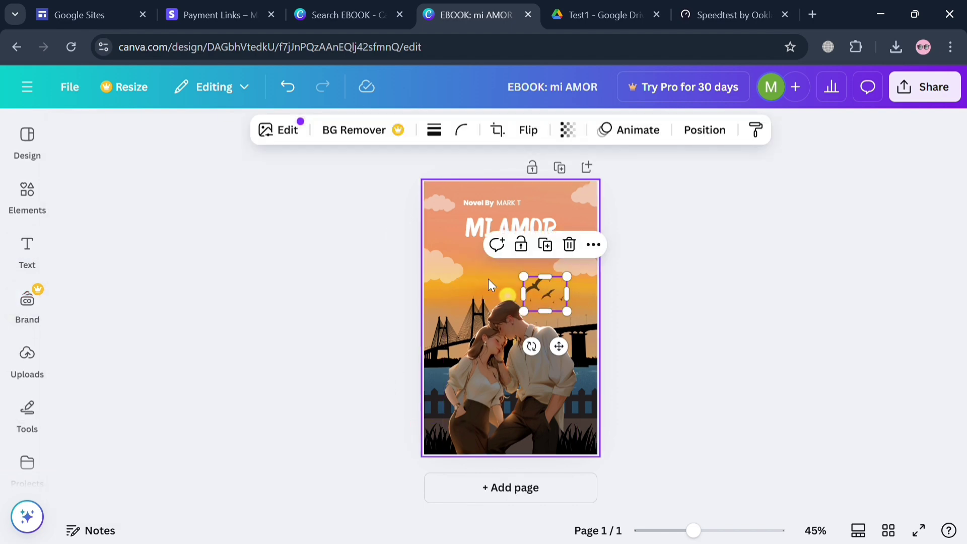
click(469, 277)
click(452, 269)
click(510, 268)
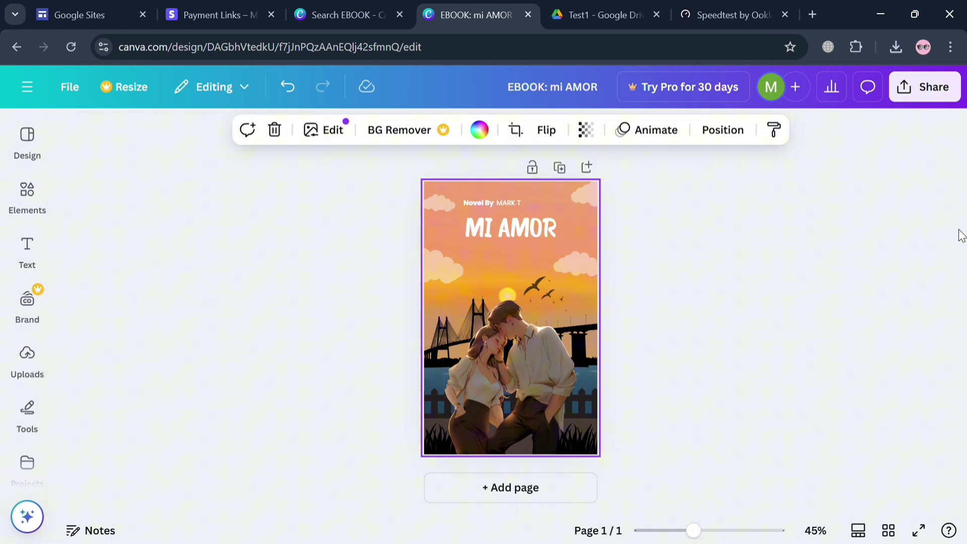
Download the EBOOK: mi AMOR cover with file type PDF Print.
click(956, 95)
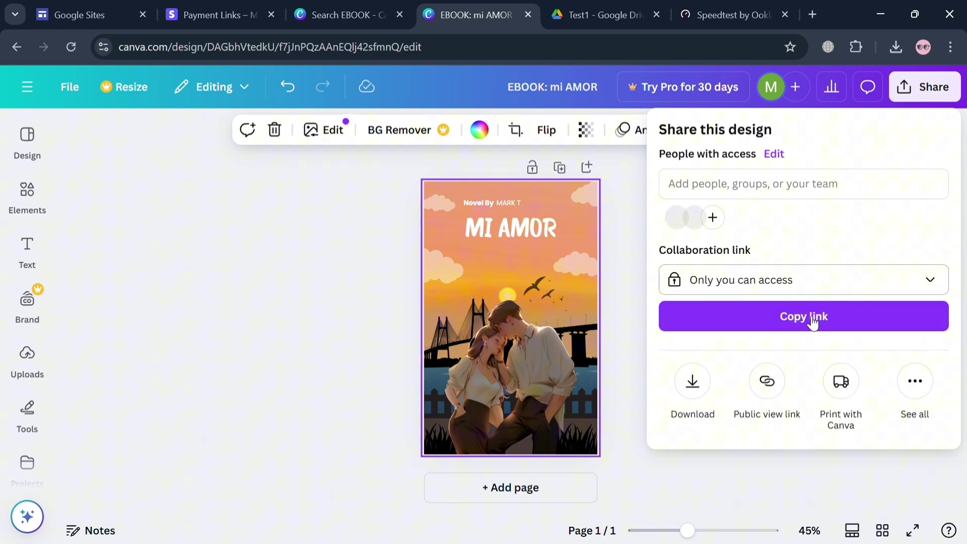
click(693, 382)
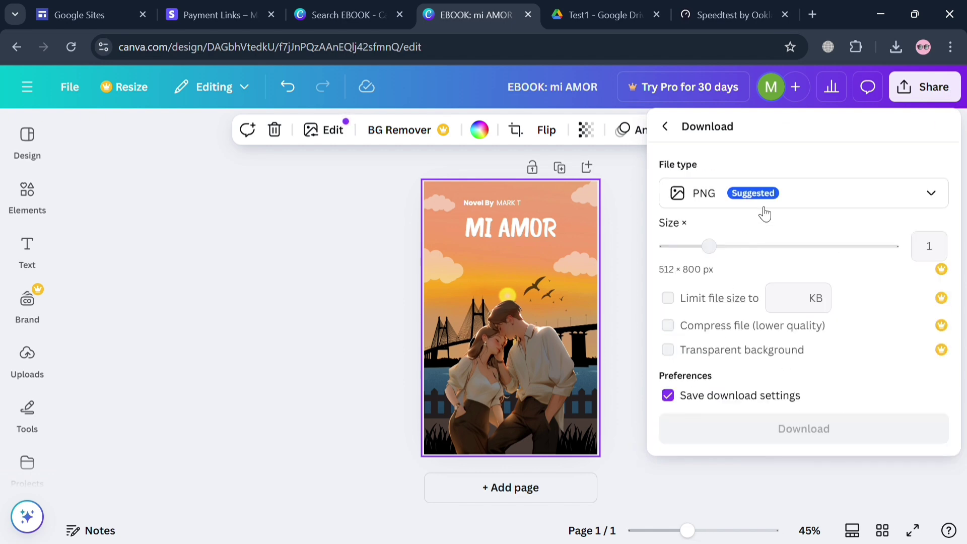
click(930, 194)
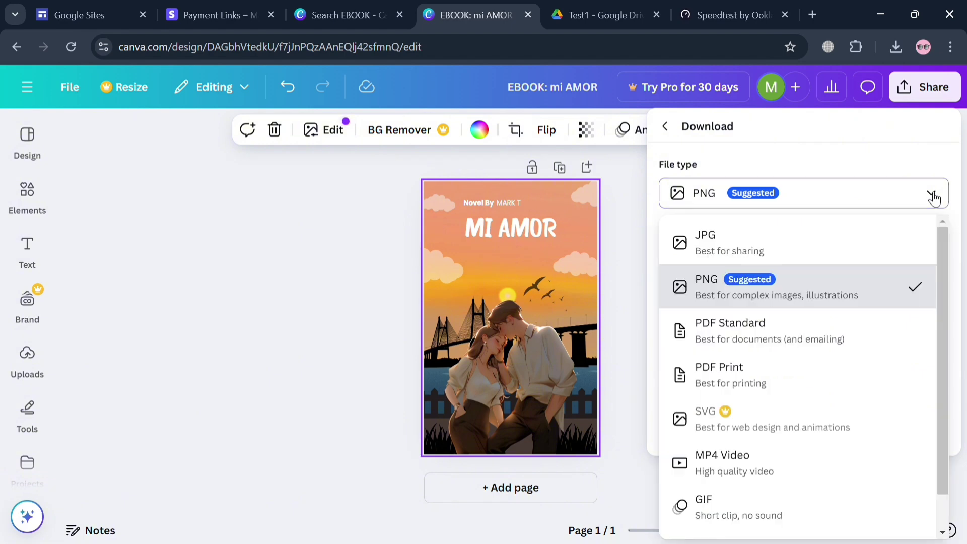
click(828, 366)
click(807, 413)
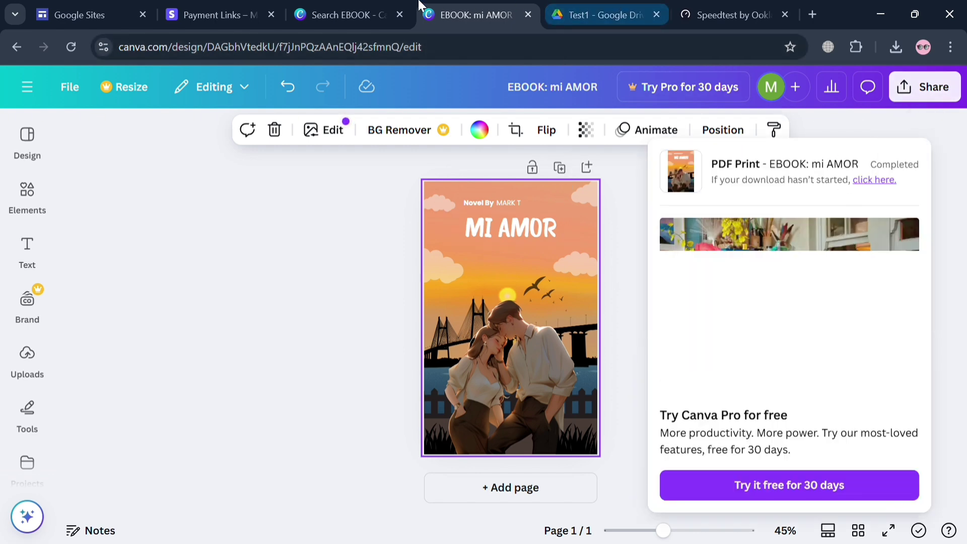
Upload the MI AMOR cover as the product image and set the preview quantity to 1,000.
click(226, 14)
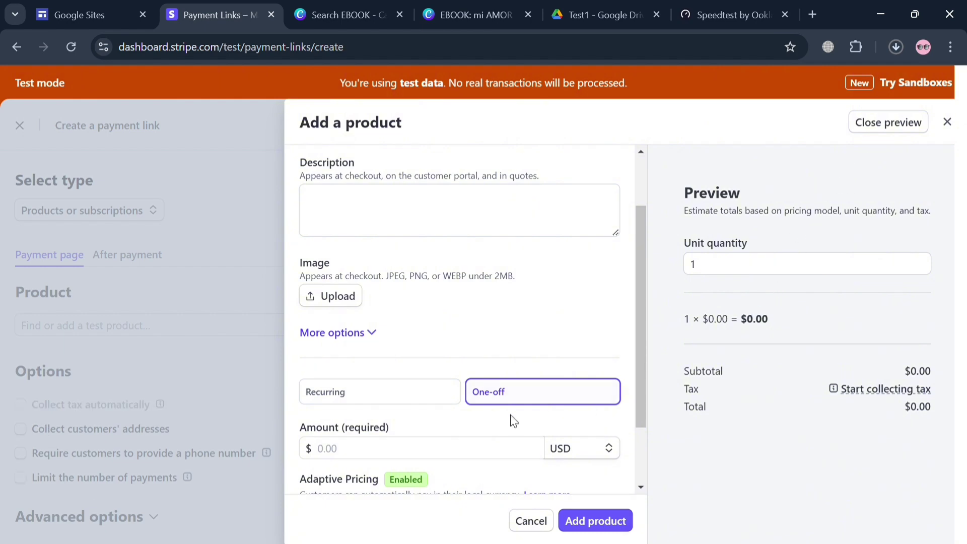
click(338, 298)
double_click(743, 264)
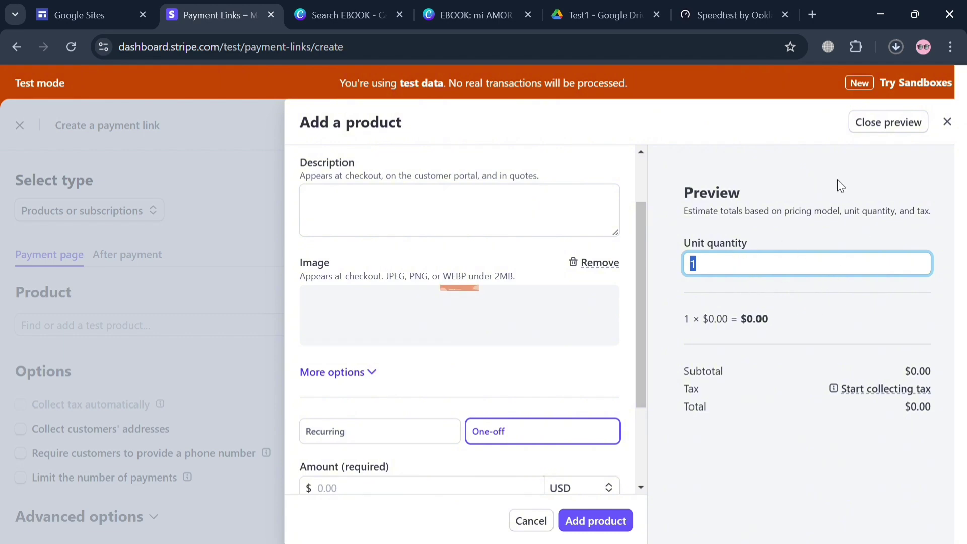
scroll(431, 473, down, 3)
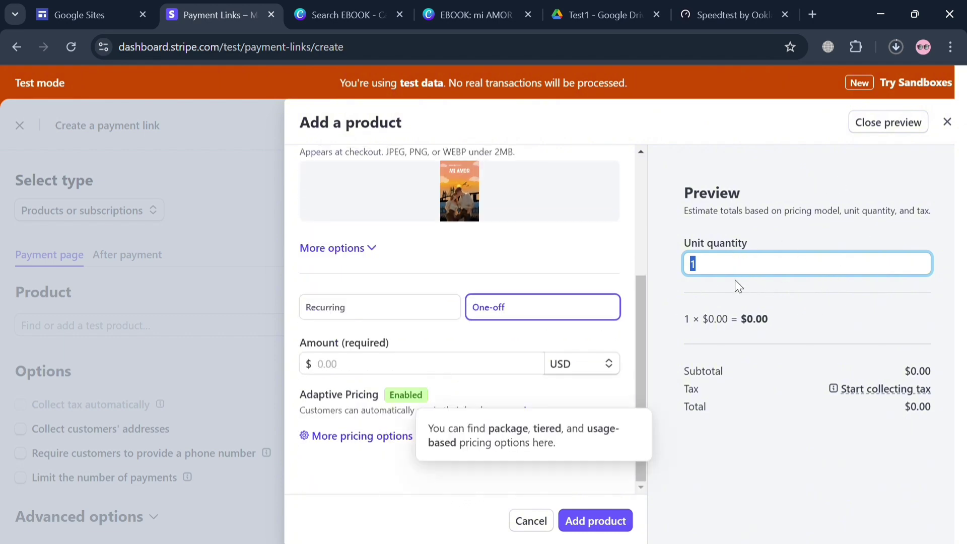
text(1,000)
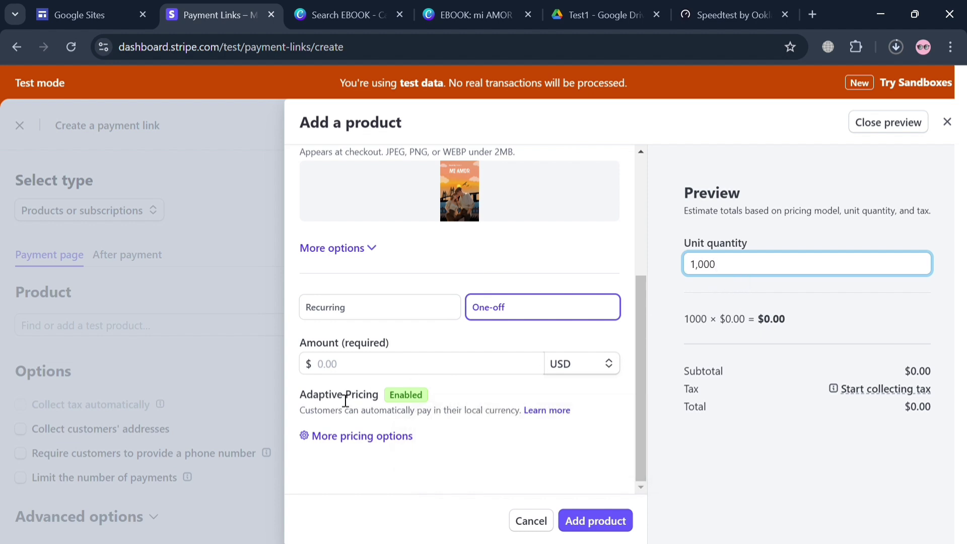
Price the product at 99.99 and reset the preview quantity to 1.
click(343, 370)
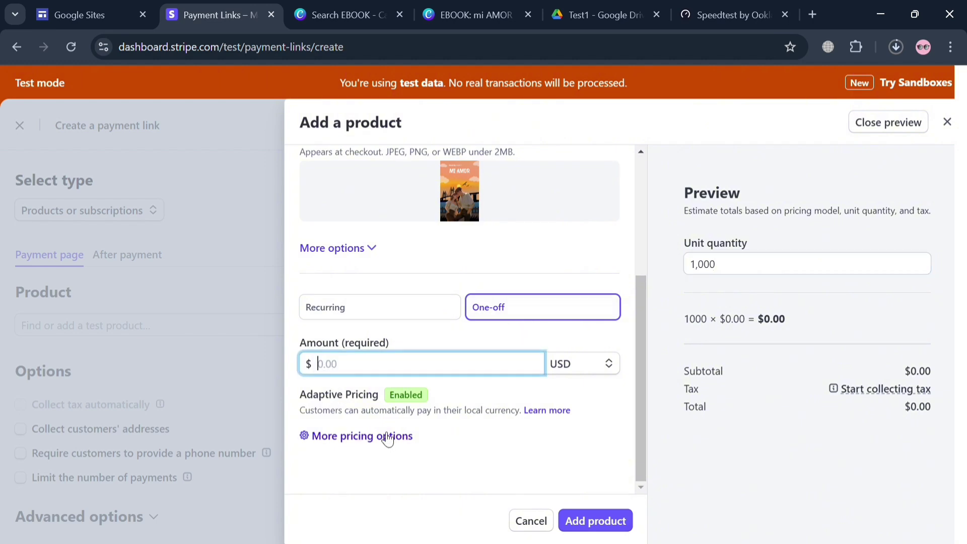
text(99.99)
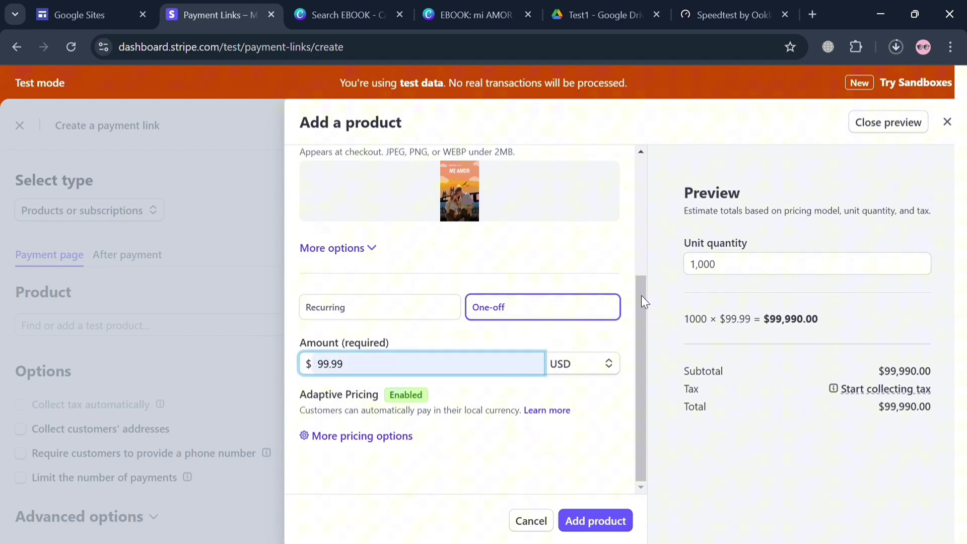
click(737, 277)
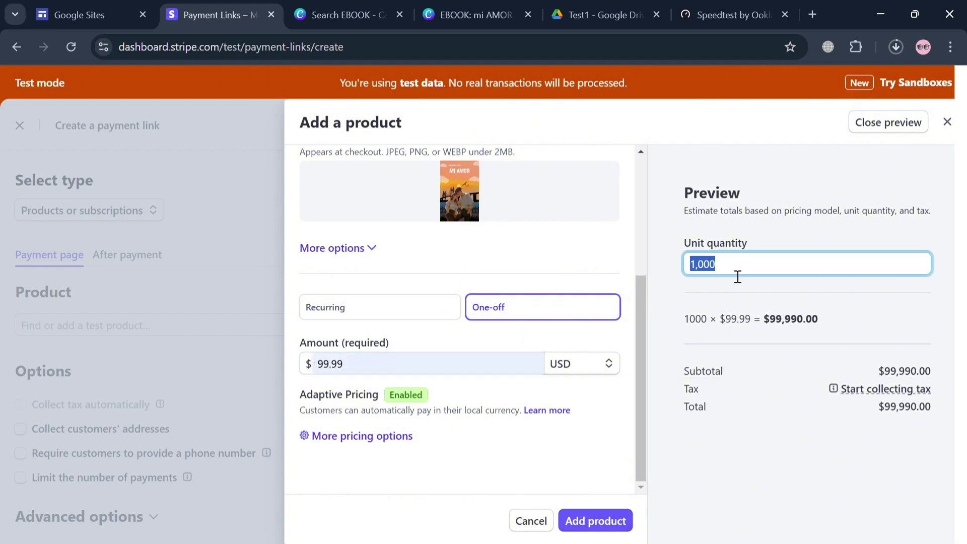
text(1)
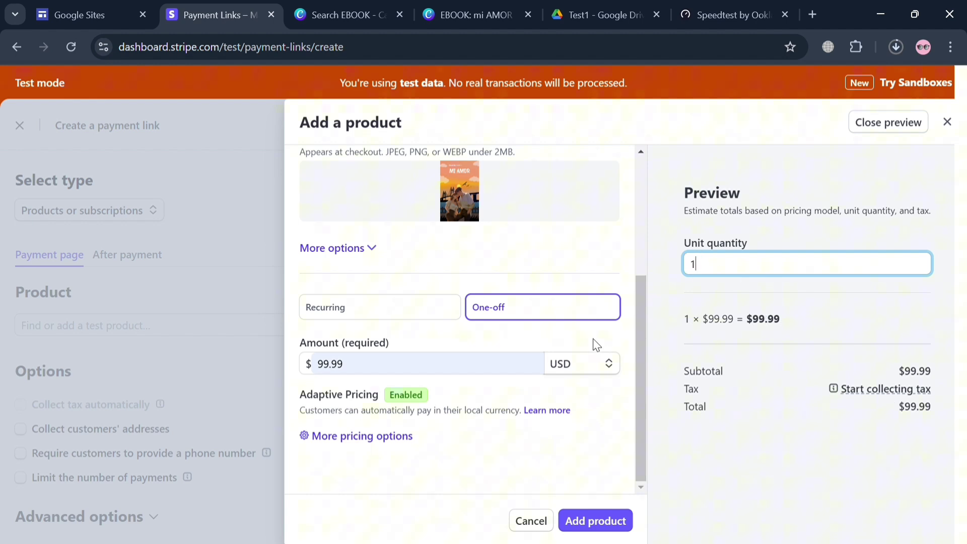
click(505, 464)
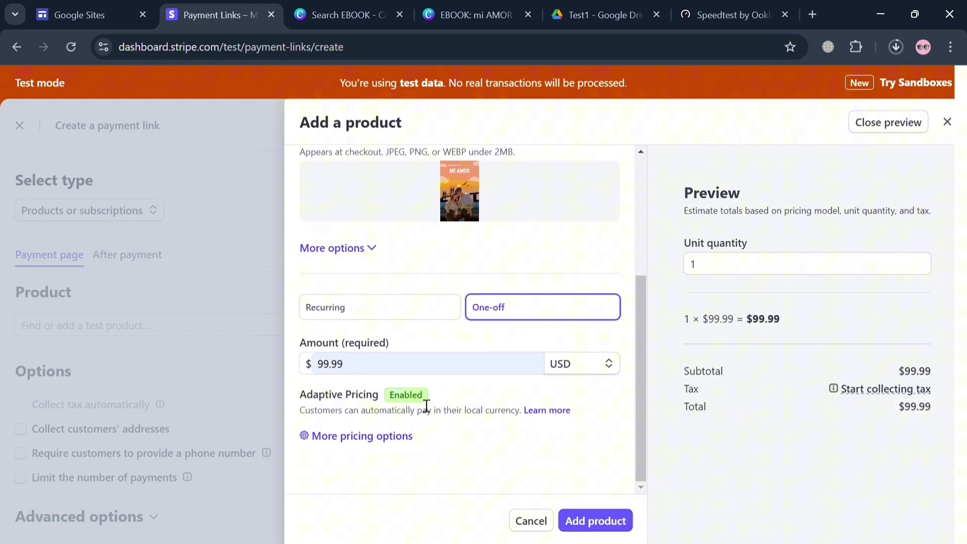
Try recurring pricing, then keep the price as a one-off payment.
click(415, 305)
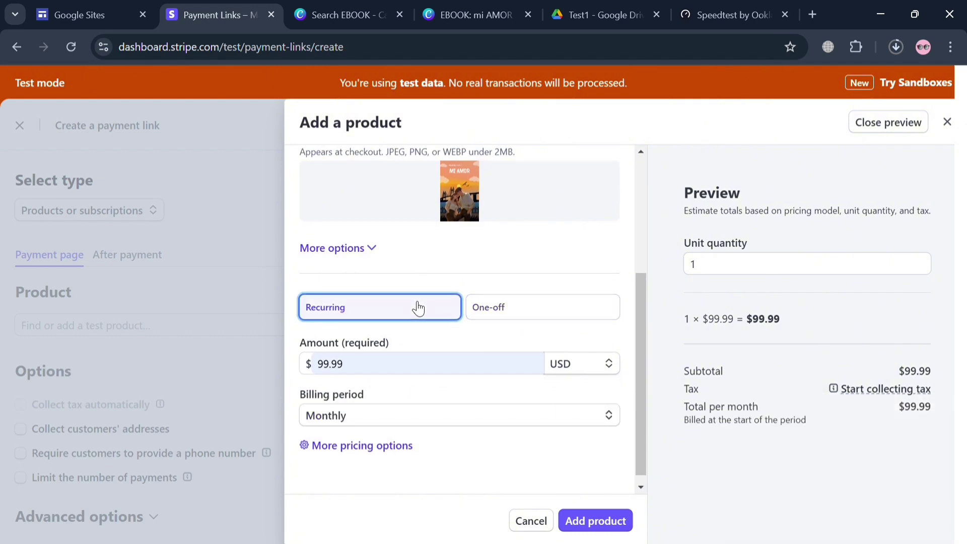
click(529, 305)
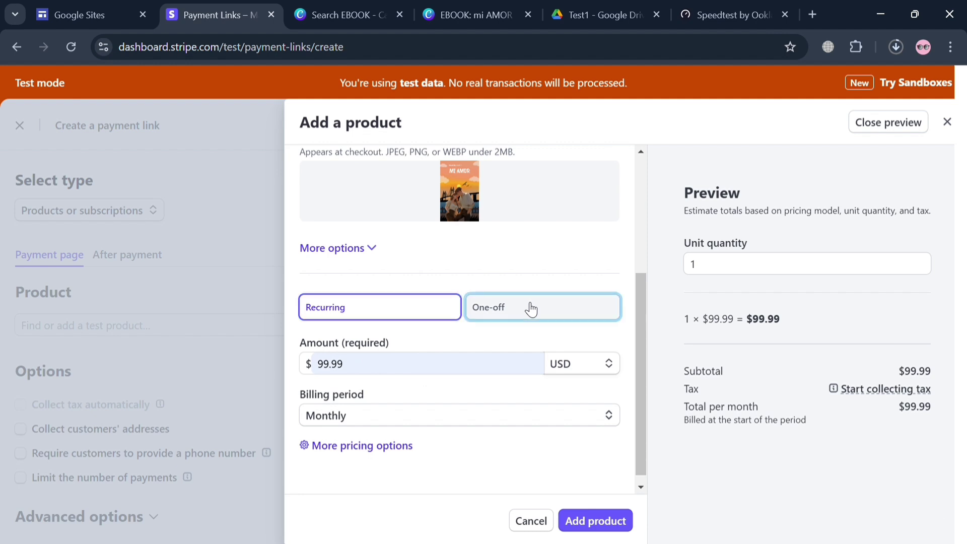
click(389, 320)
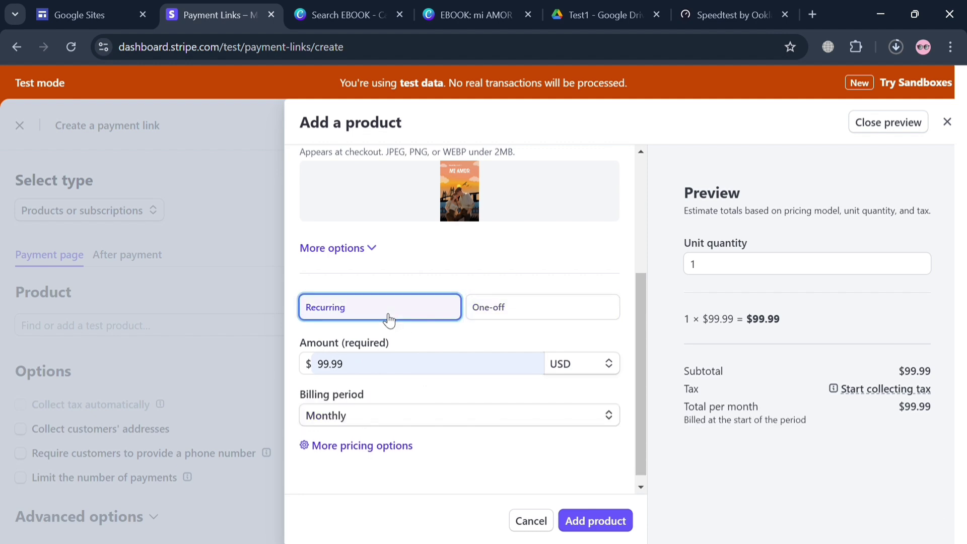
click(518, 315)
scroll(533, 420, up, 4)
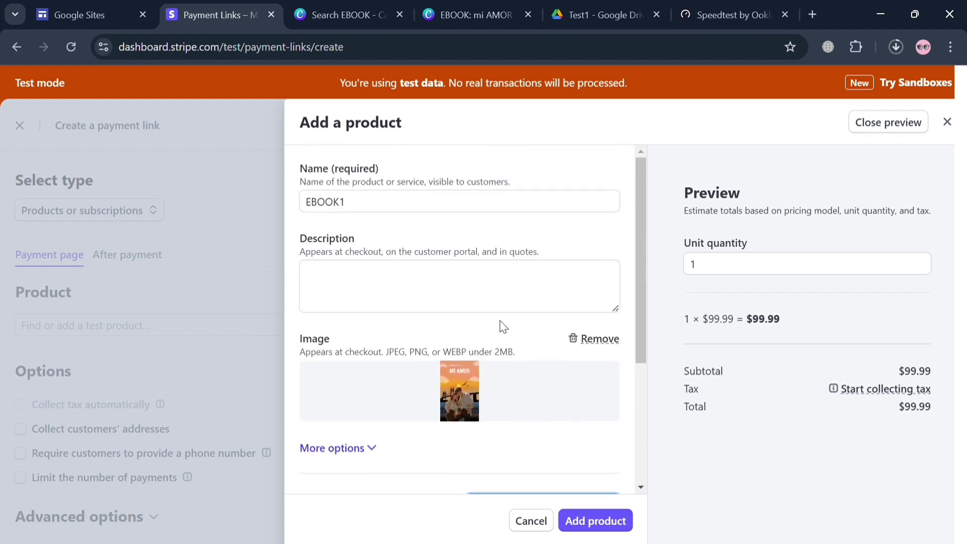
Add EBOOK1 to the payment link, leaving customer address collection off.
click(598, 508)
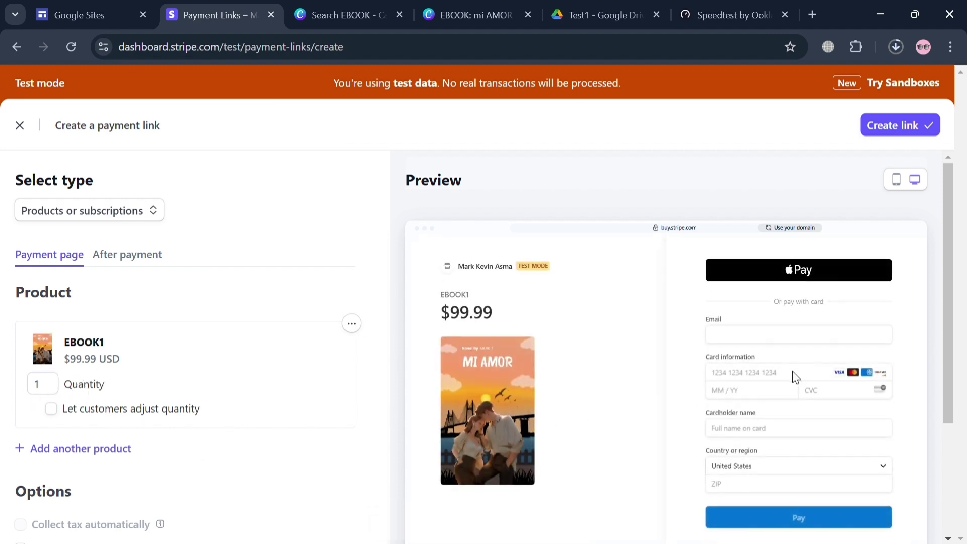
scroll(754, 419, down, 3)
scroll(483, 428, up, 3)
scroll(67, 433, down, 3)
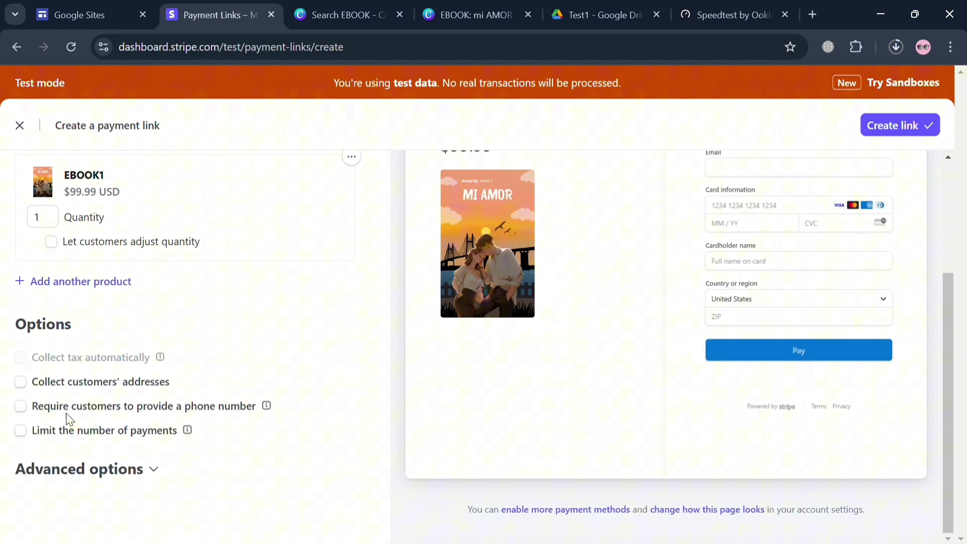
click(20, 383)
click(21, 385)
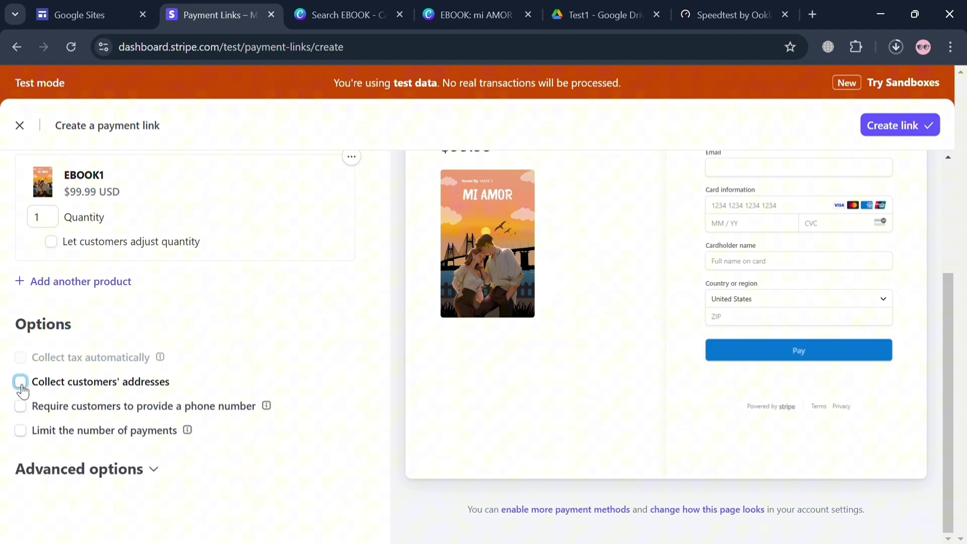
Expand the advanced options, leaving promotion codes turned off.
click(154, 469)
scroll(131, 453, down, 3)
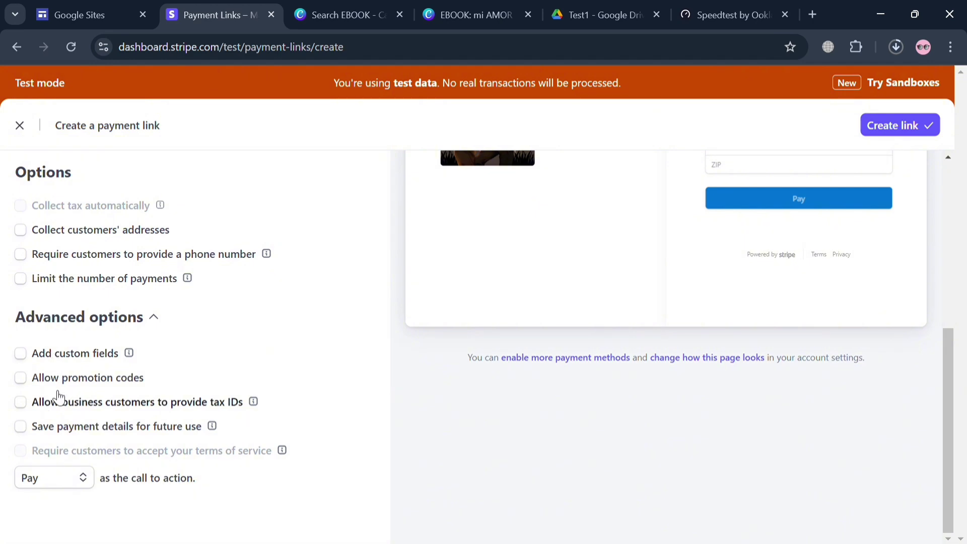
click(29, 382)
click(29, 383)
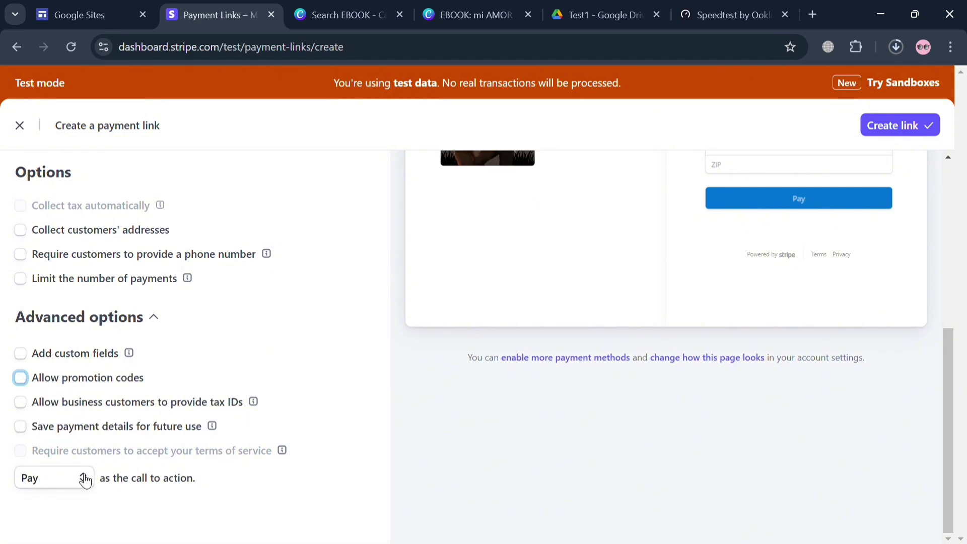
scroll(202, 388, up, 3)
scroll(195, 378, up, 3)
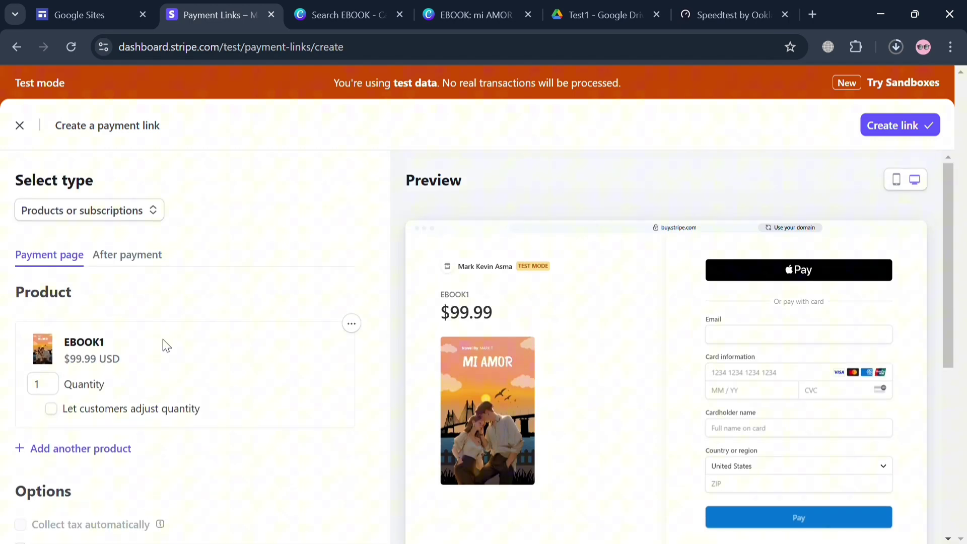
Replace the default confirmation with "Thanks for your purchase. Here's the link to access the Ebook:".
click(144, 261)
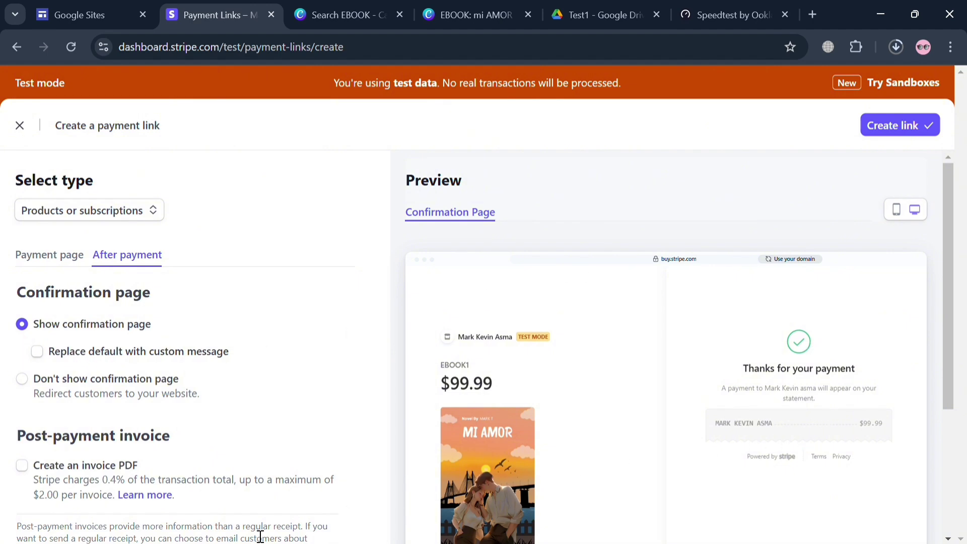
scroll(119, 438, down, 4)
scroll(115, 434, up, 3)
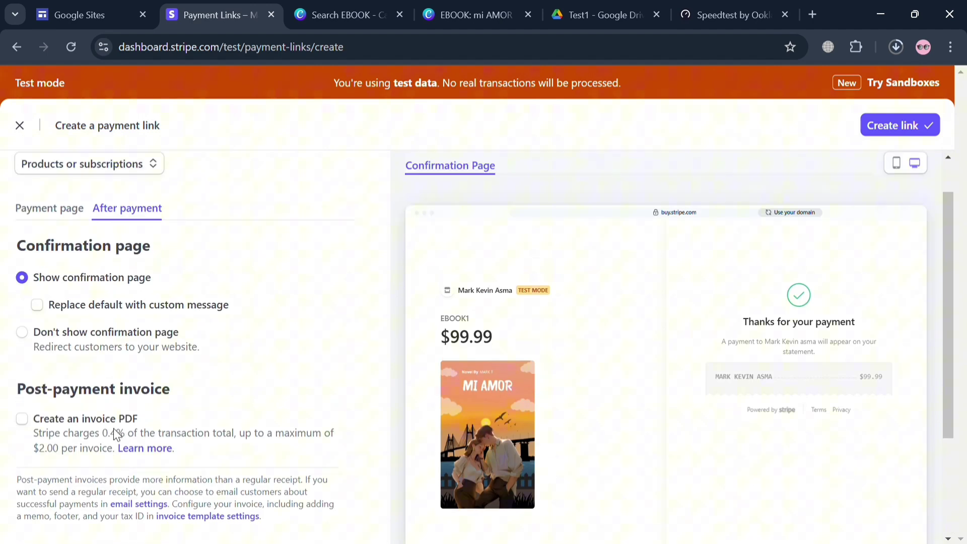
click(37, 305)
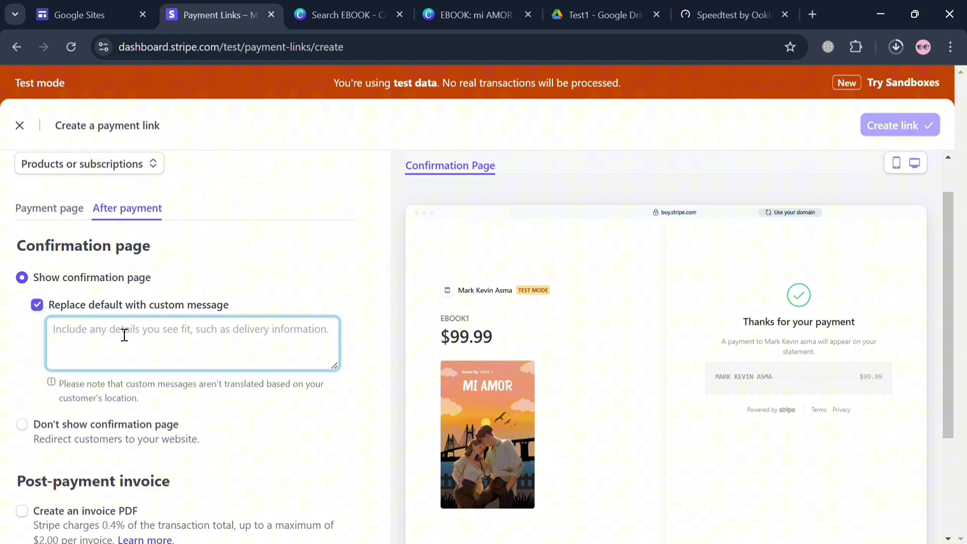
text(T)
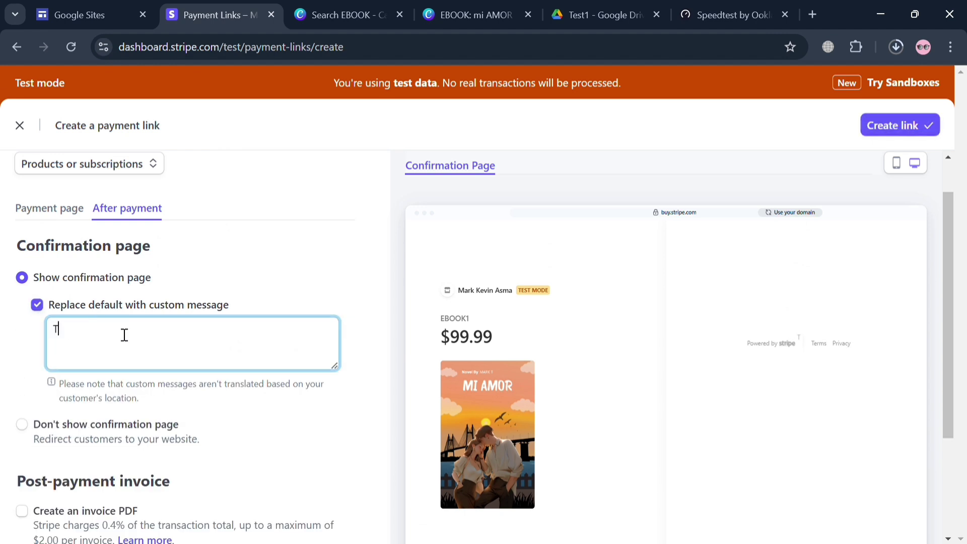
text(hanks for )
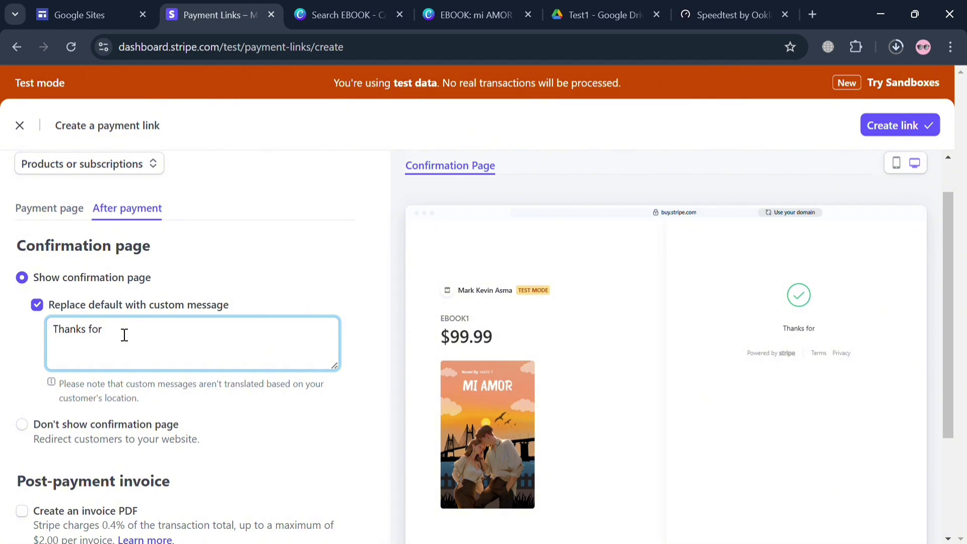
text(your purchase)
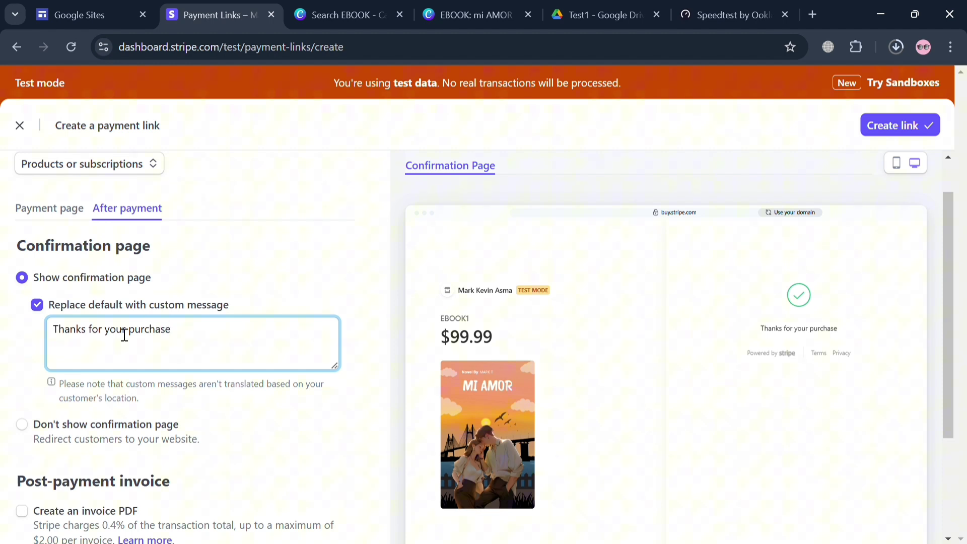
text(. Here's)
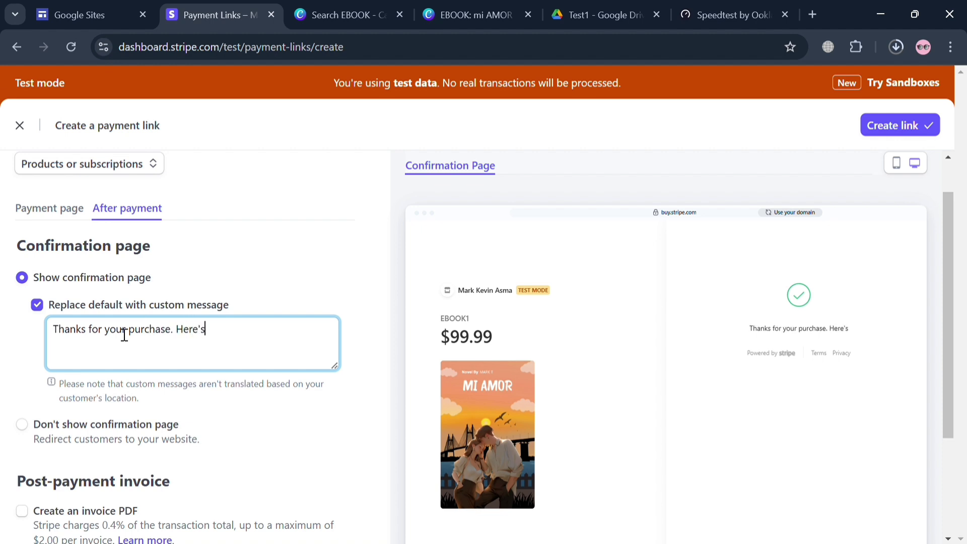
text( the link)
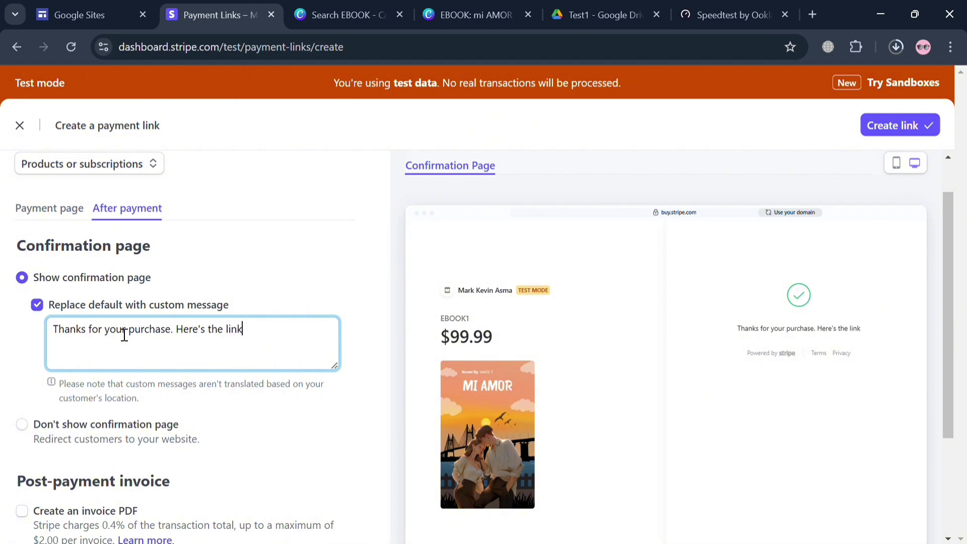
text( to acces)
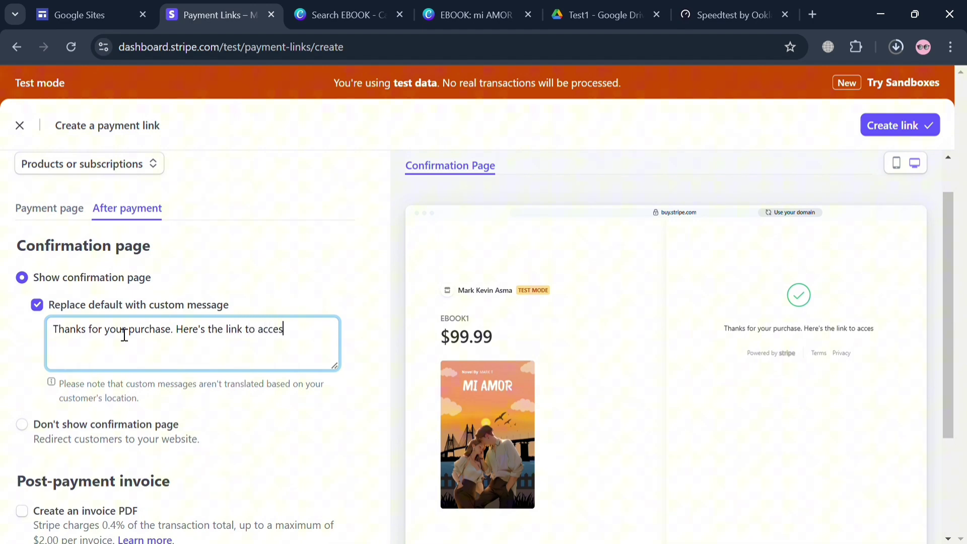
text(s the )
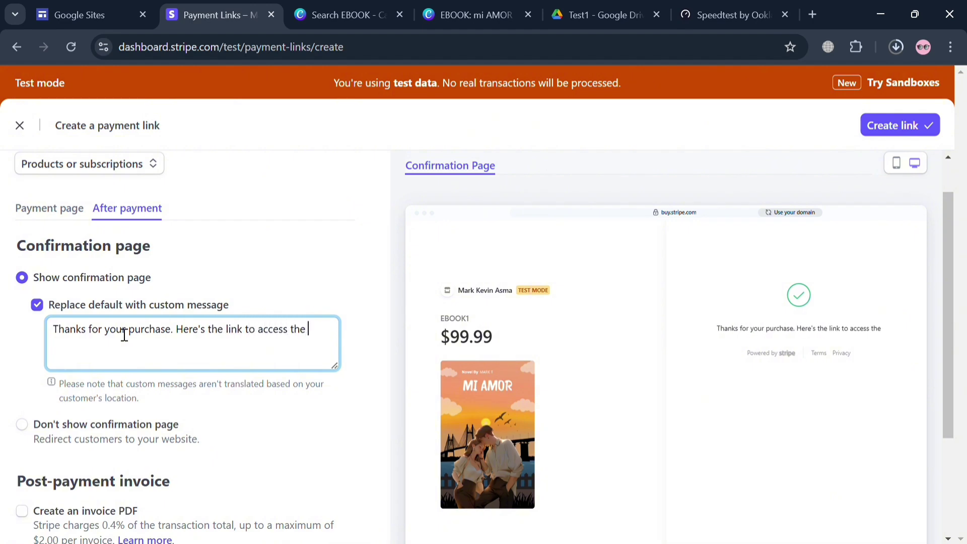
text(Ebook)
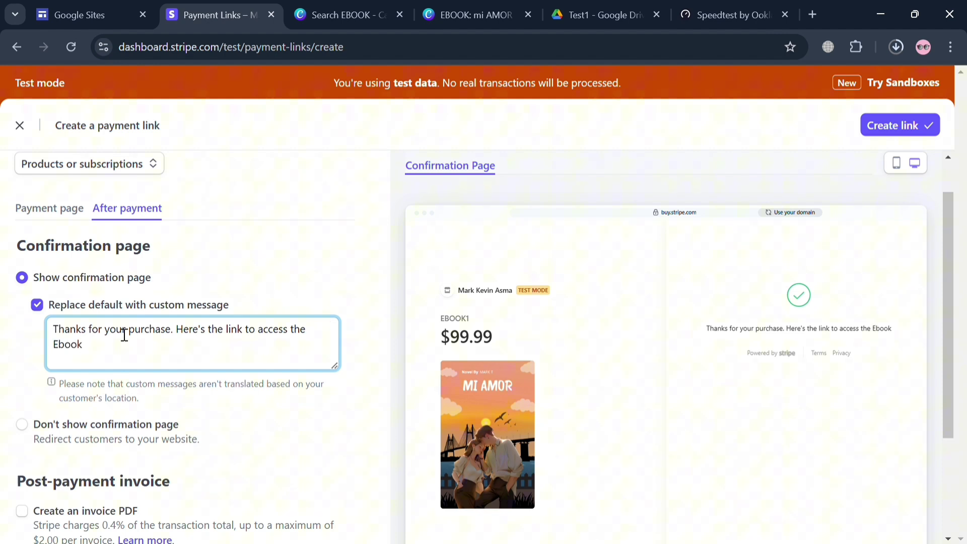
text(:)
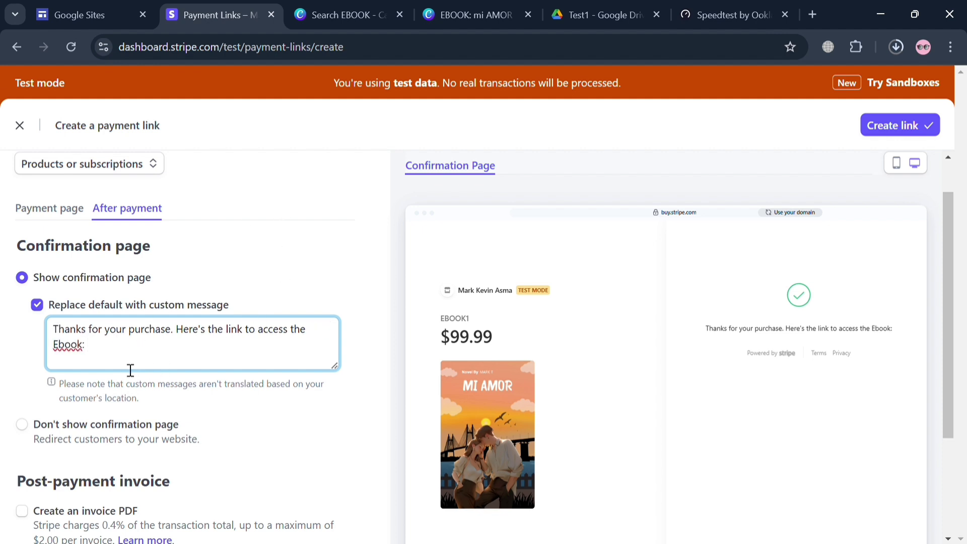
Upload EBOOK mi AMOR.png into the Test1 Drive folder.
click(585, 5)
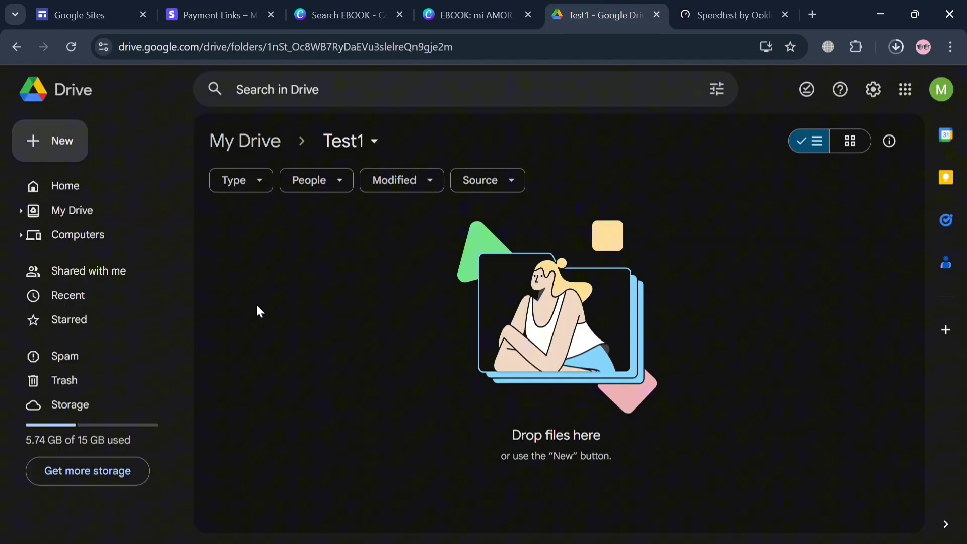
click(83, 158)
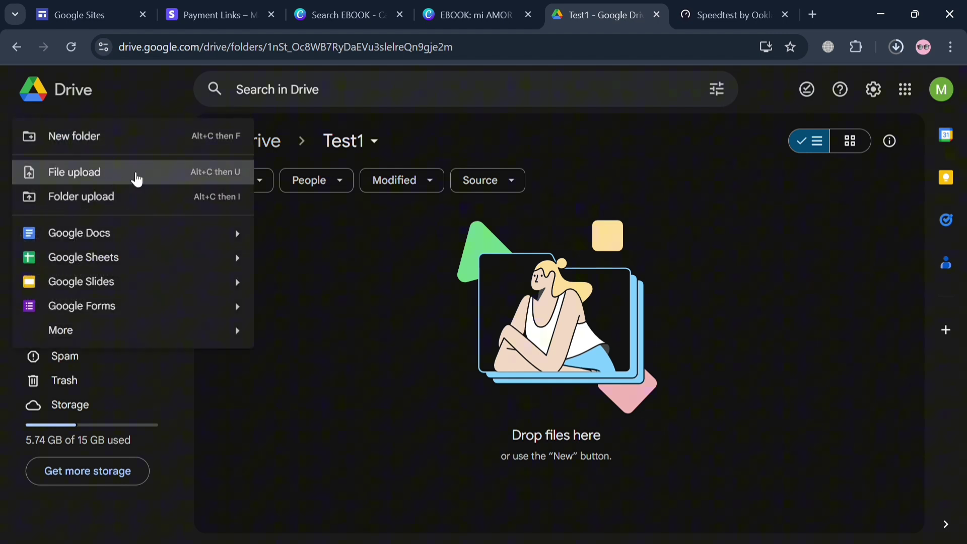
click(130, 179)
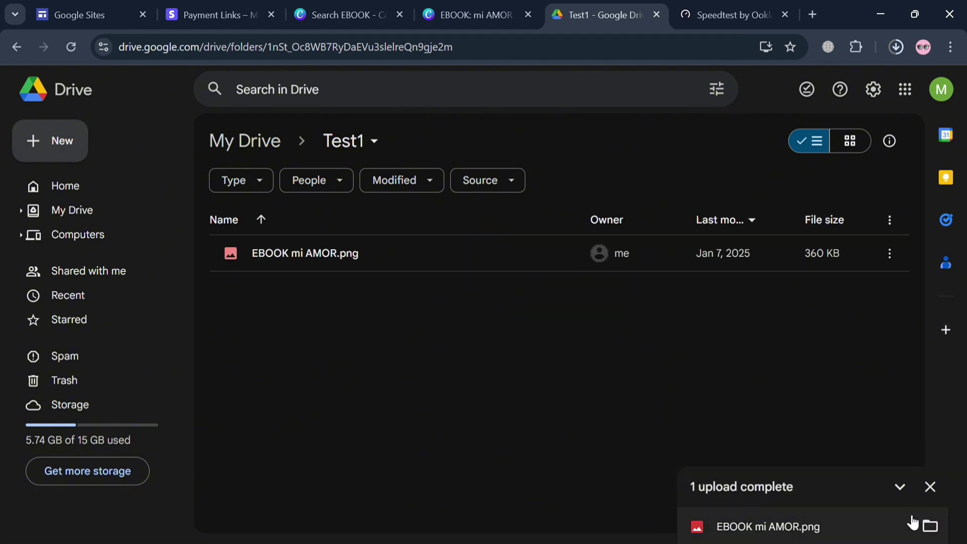
Share the image with anyone who has the link and copy that link.
click(891, 254)
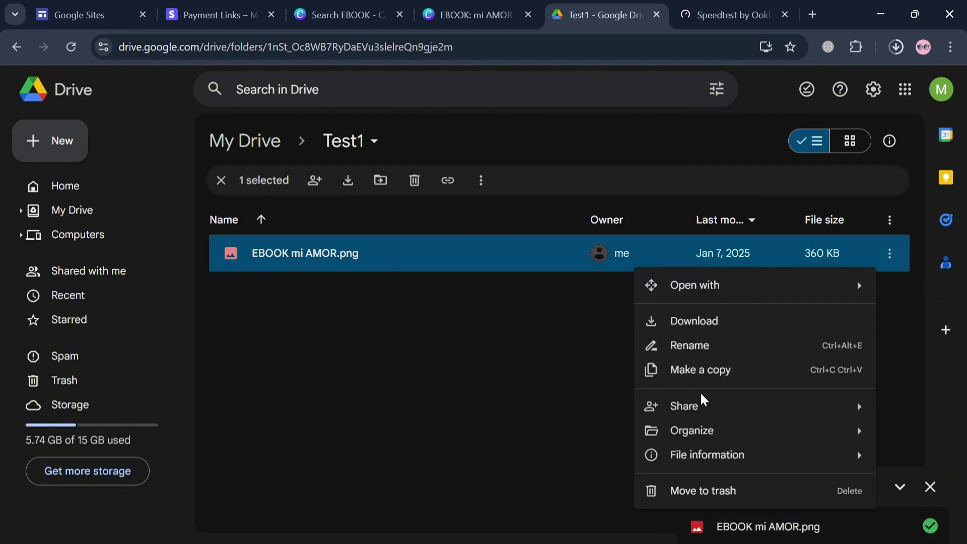
mouse_move(705, 404)
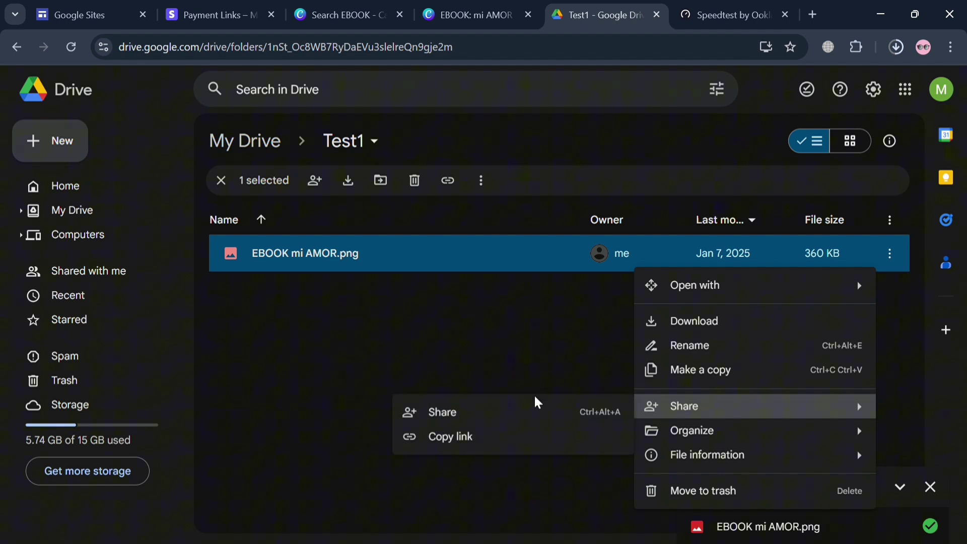
click(529, 416)
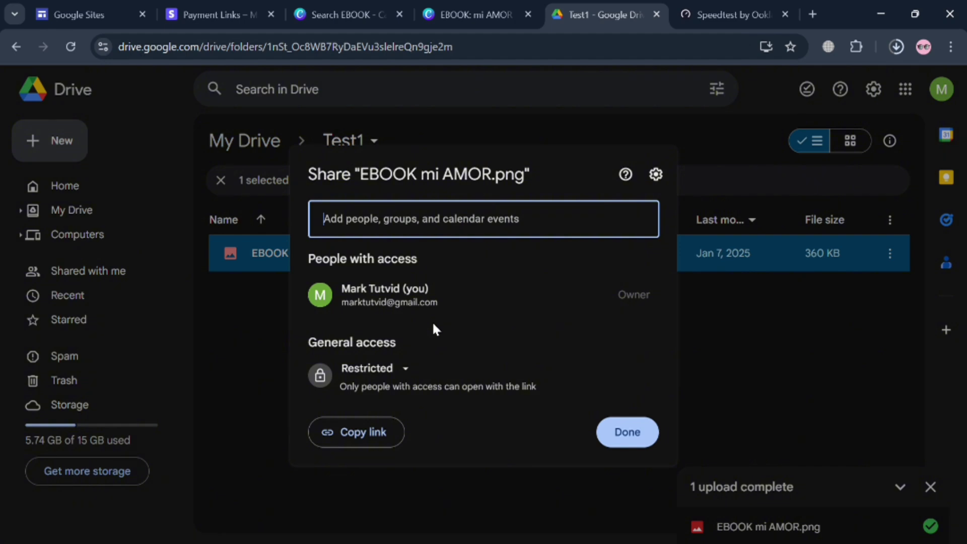
click(388, 370)
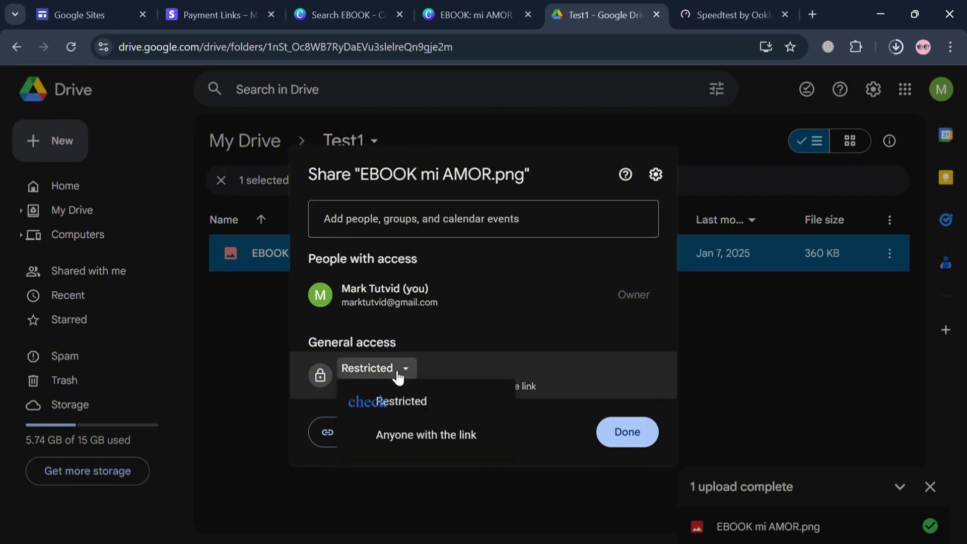
click(430, 443)
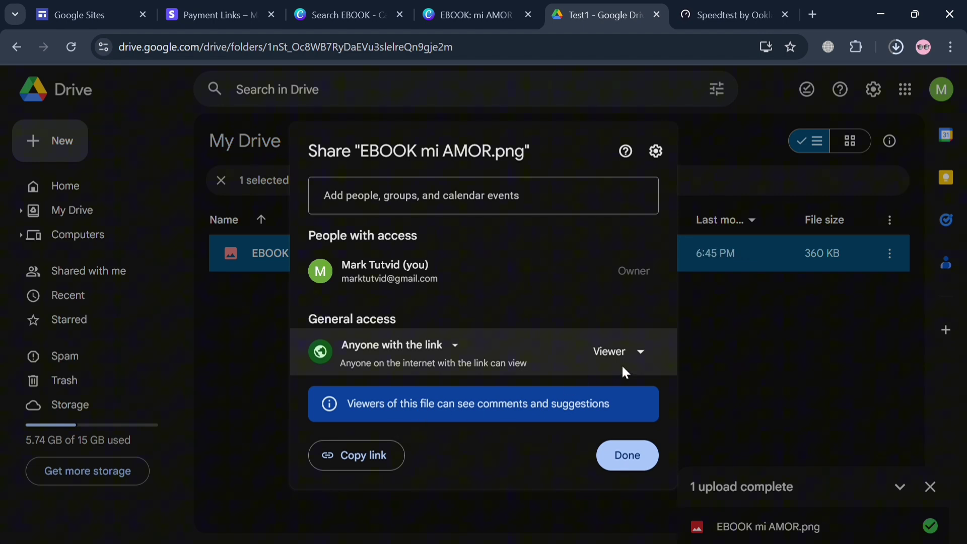
click(385, 461)
Paste the Google Drive sharing link after 'Ebook:' in Stripe's custom confirmation message.
click(385, 461)
click(257, 11)
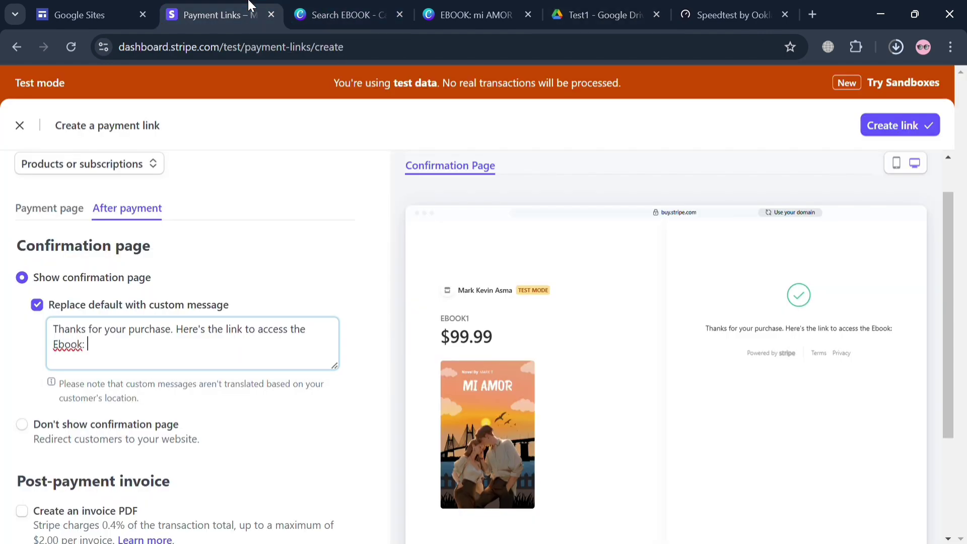
click(248, 368)
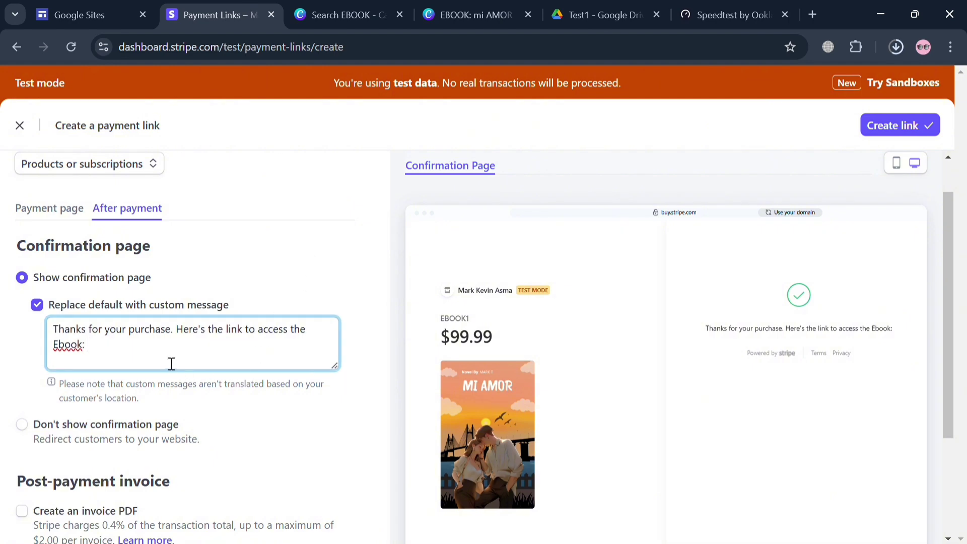
key(ctrl+v)
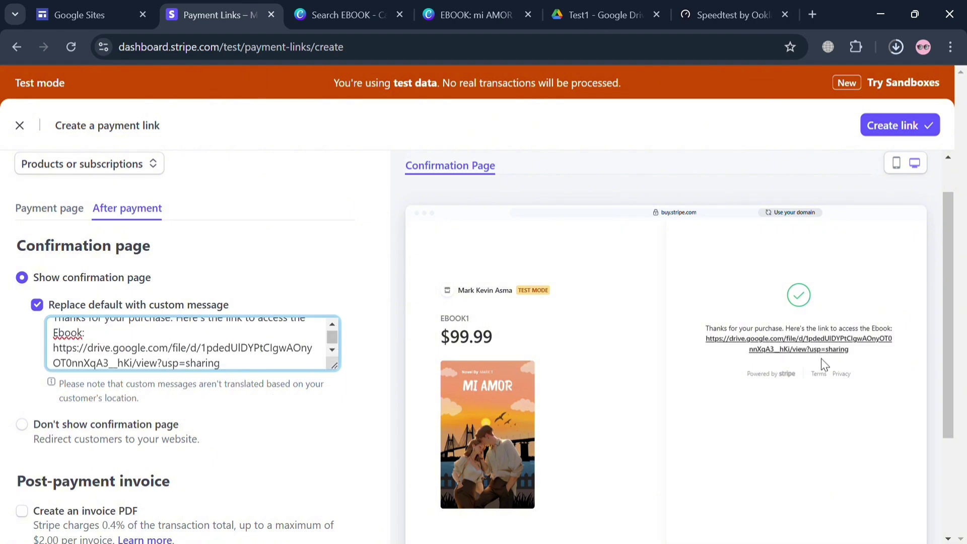
Check the confirmation preview shows the Drive link, then create the payment link.
scroll(831, 347, down, 2)
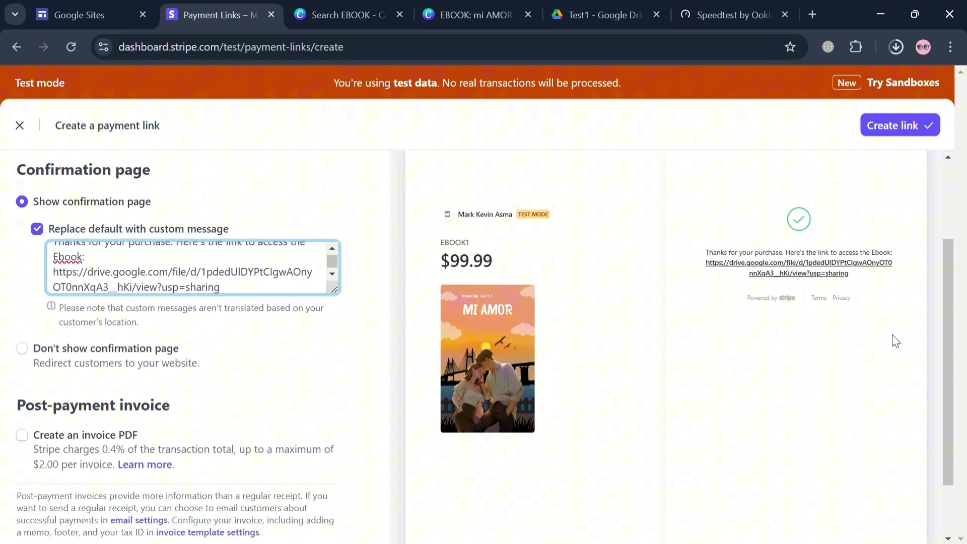
ctrl+scroll(895, 340, up, 3)
ctrl+scroll(895, 339, up, 3)
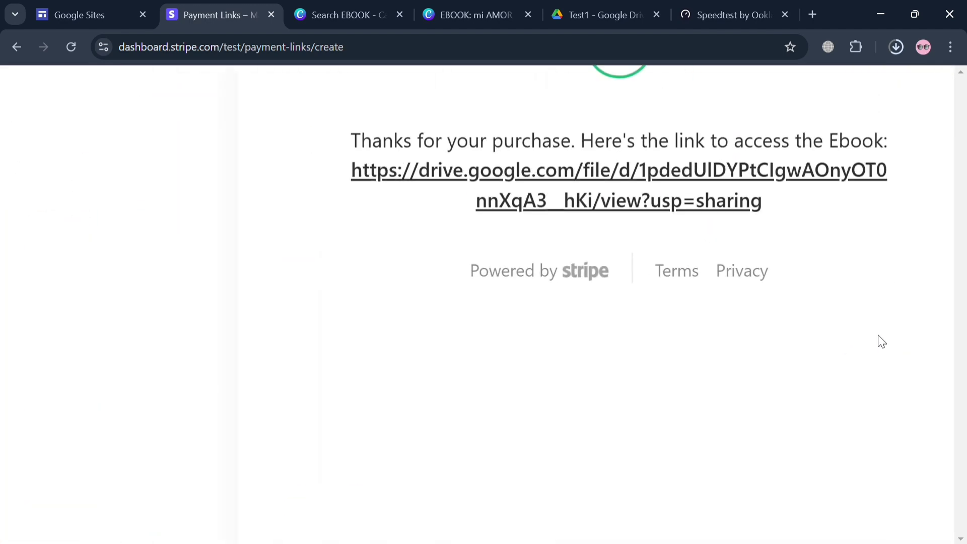
scroll(879, 342, up, 2)
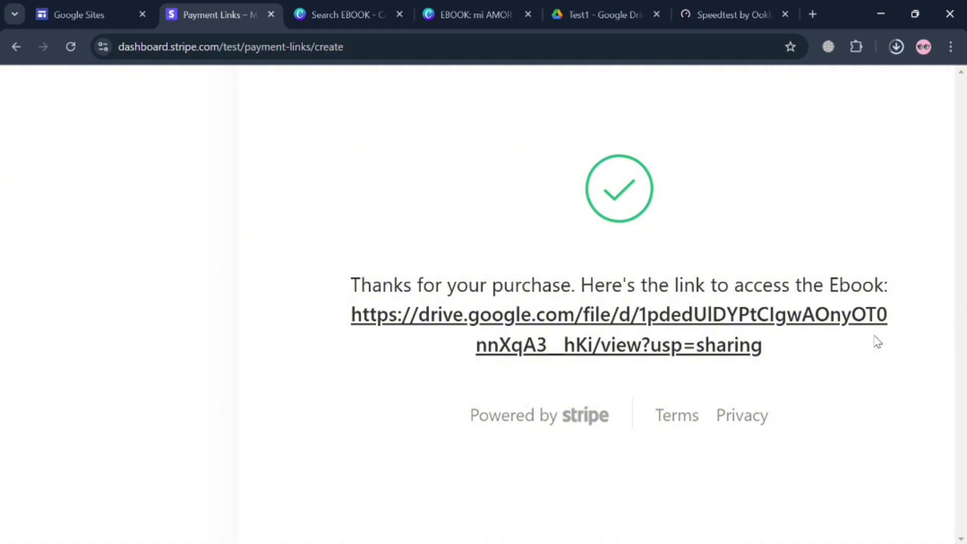
ctrl+scroll(873, 335, down, 6)
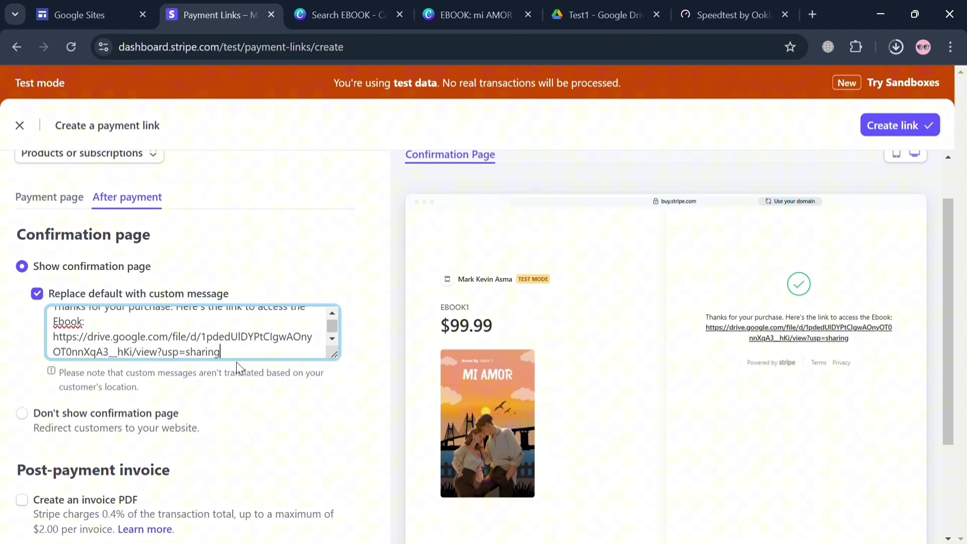
scroll(205, 397, down, 2)
scroll(129, 443, down, 1)
scroll(345, 412, up, 4)
click(913, 126)
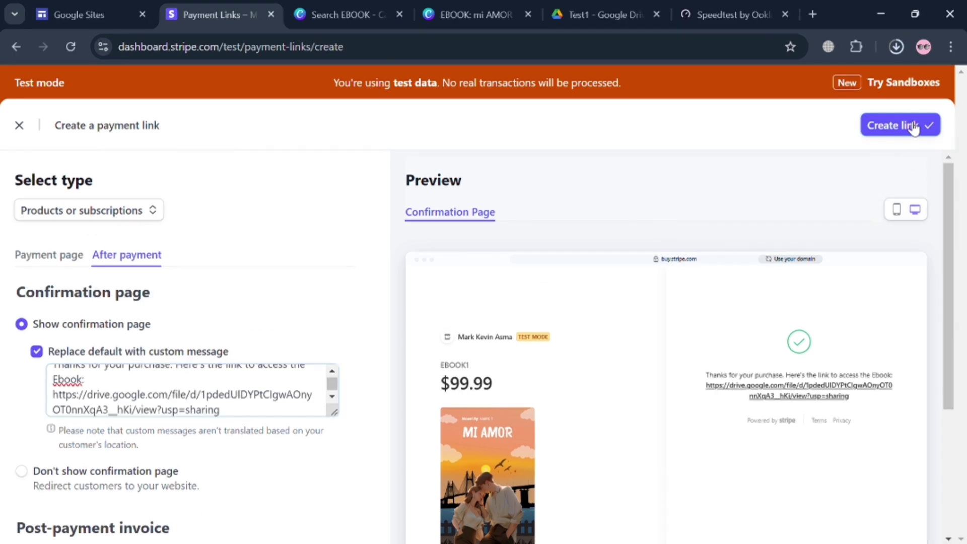
click(911, 126)
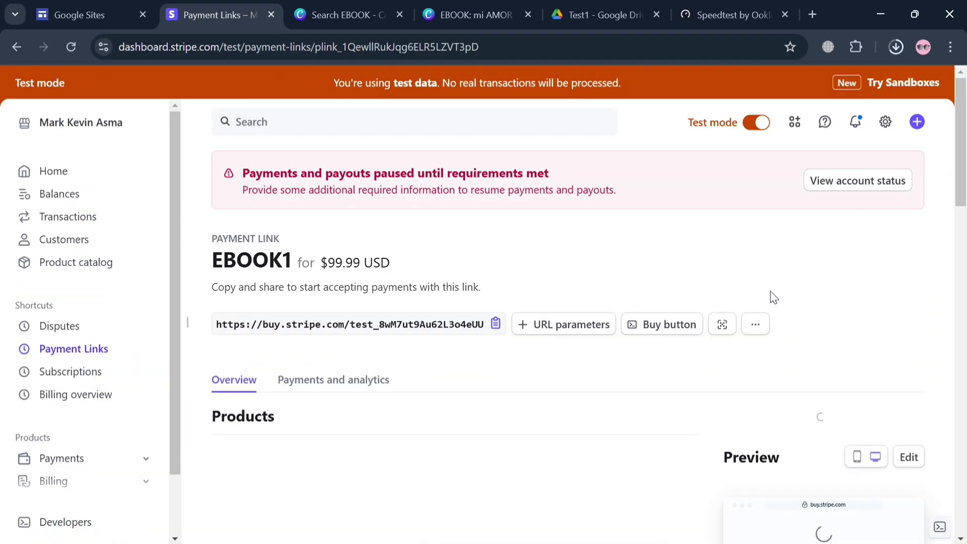
scroll(445, 407, down, 5)
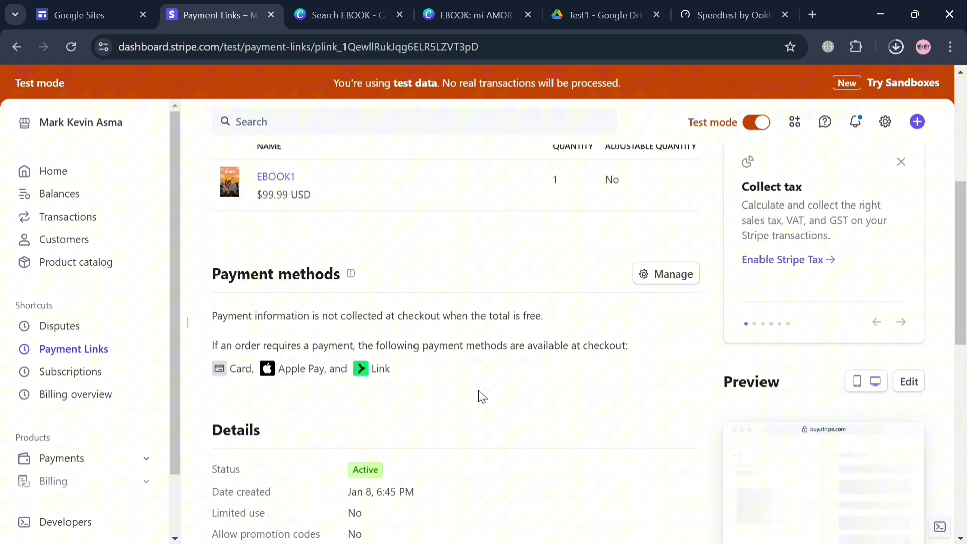
scroll(710, 321, up, 5)
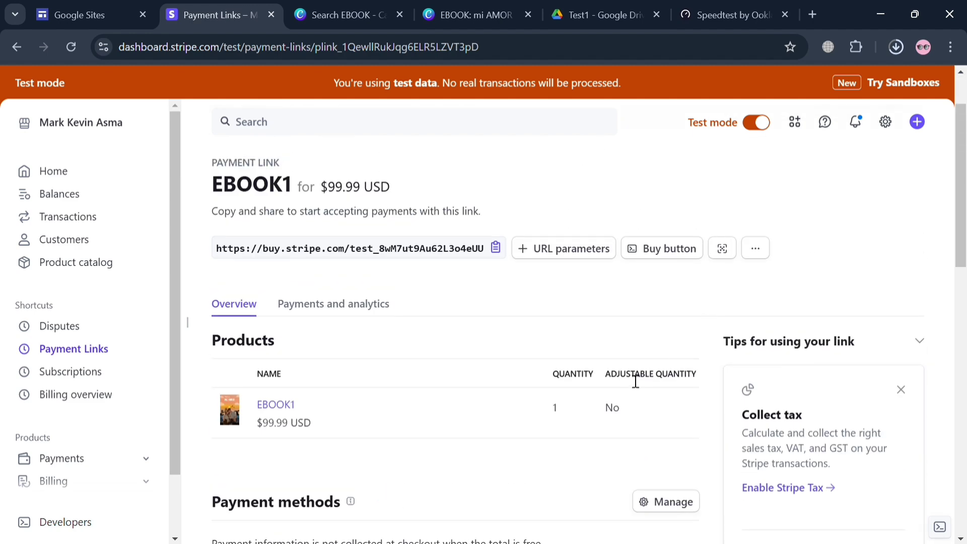
scroll(463, 384, down, 7)
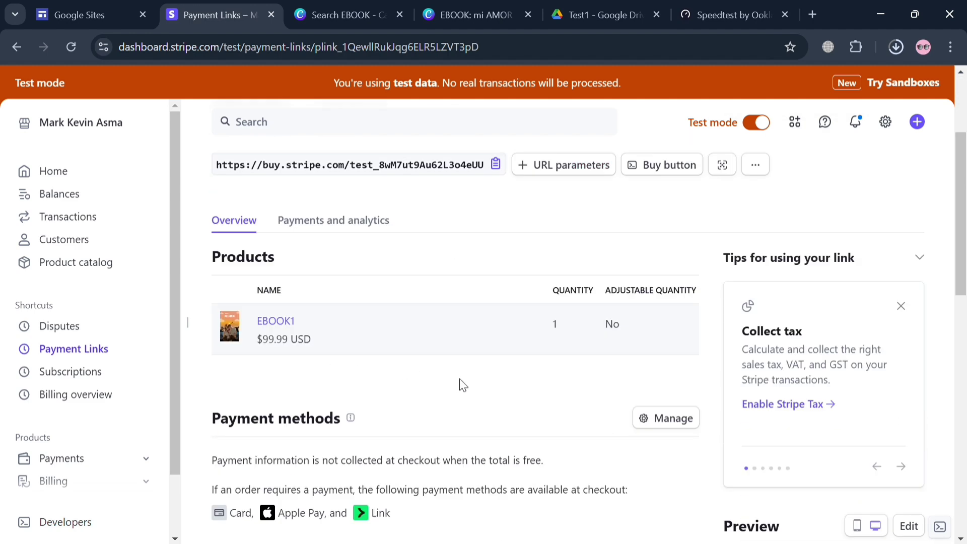
scroll(566, 424, down, 3)
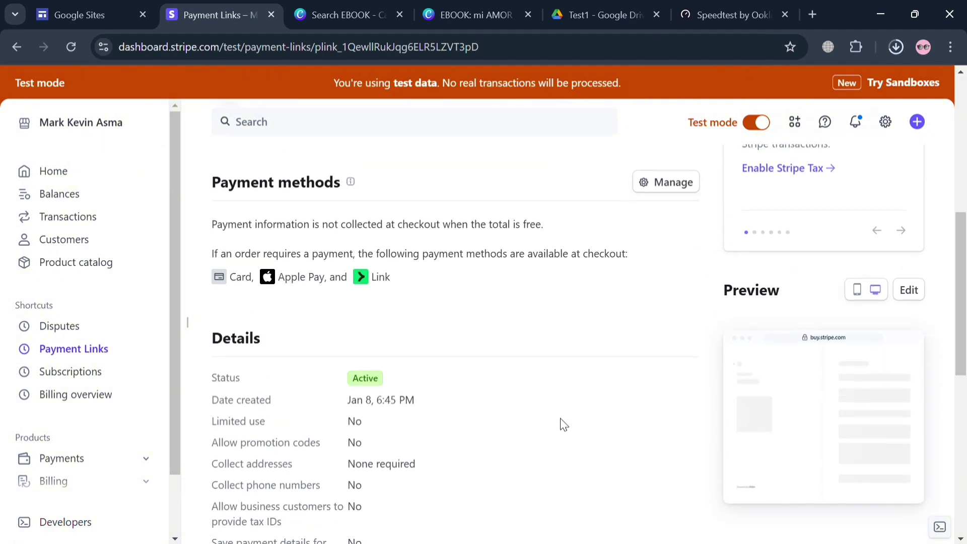
scroll(562, 416, up, 10)
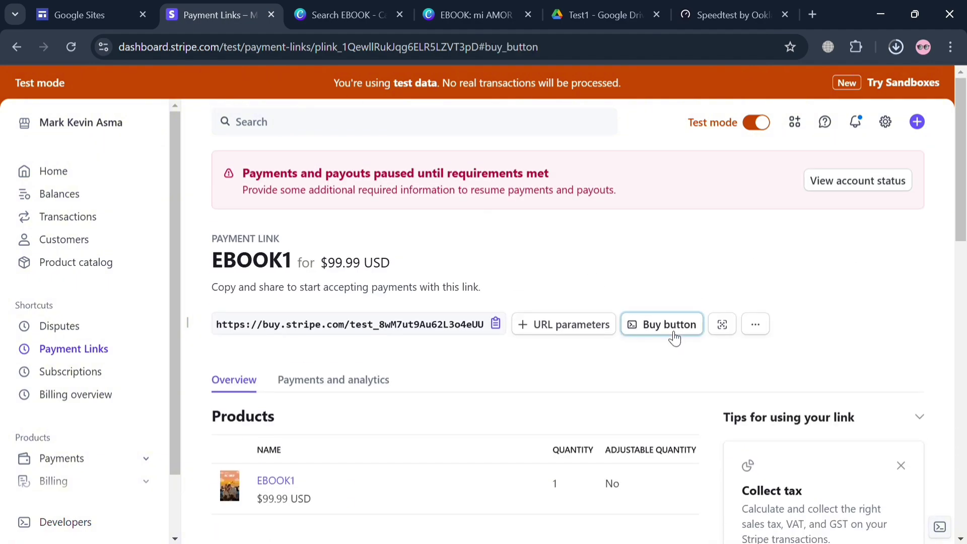
Copy the EBOOK1 payment link's buy-button embed script from Stripe.
click(669, 325)
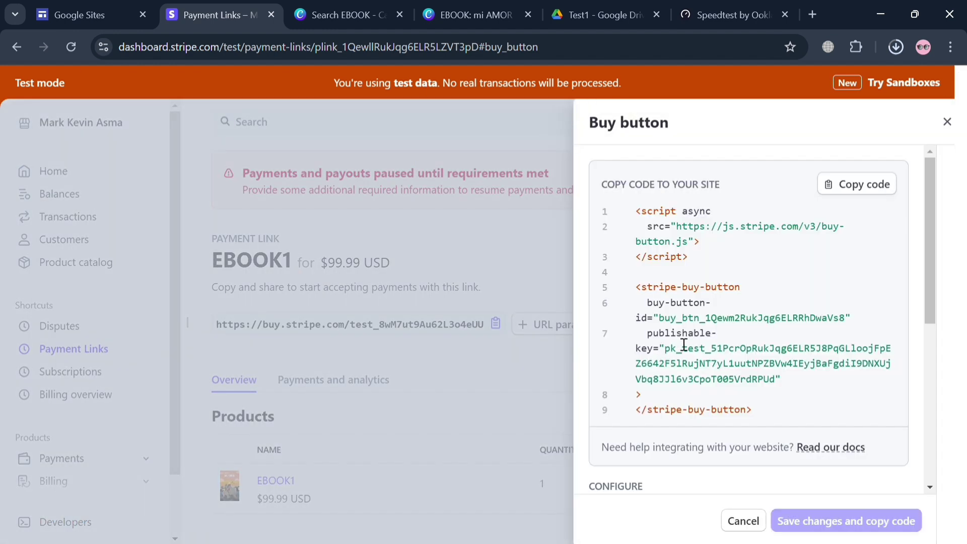
click(883, 195)
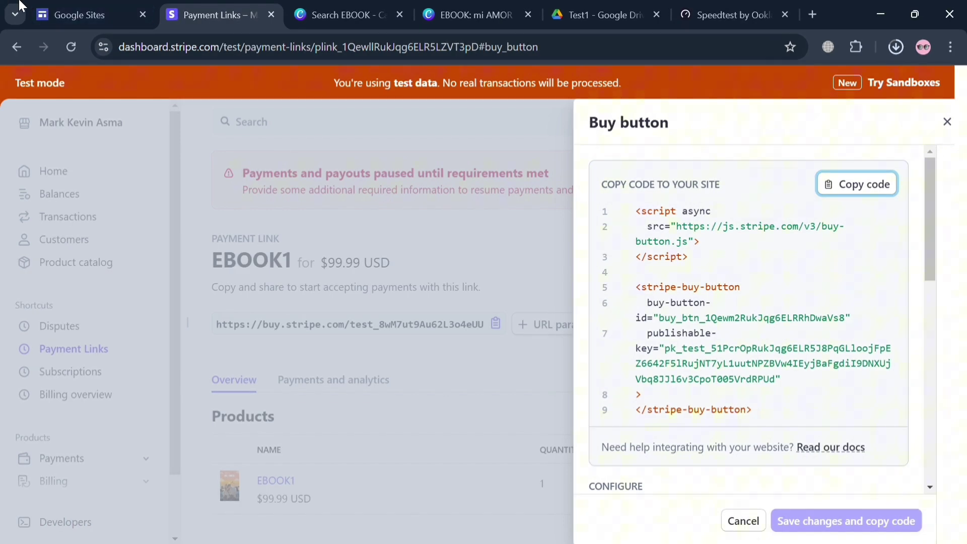
Embed the pasted Stripe buy-button code on the JJ LIBRARY page, showing EBOOK1 at $99.99.
click(75, 15)
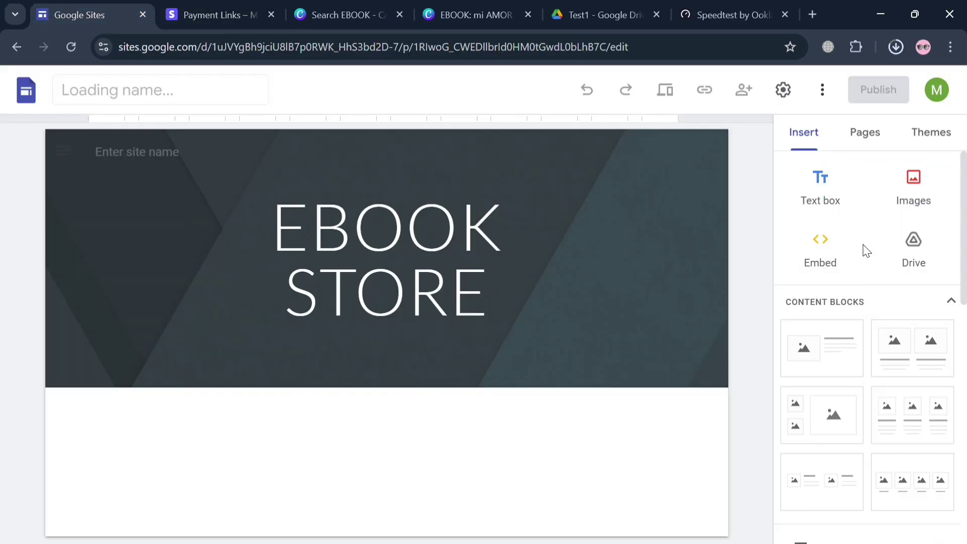
click(812, 253)
click(376, 271)
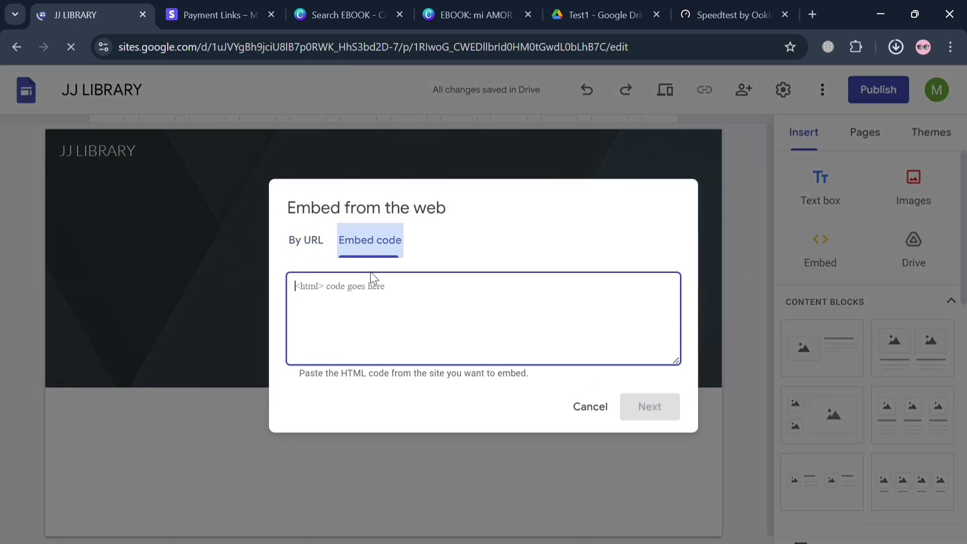
key(ctrl+v)
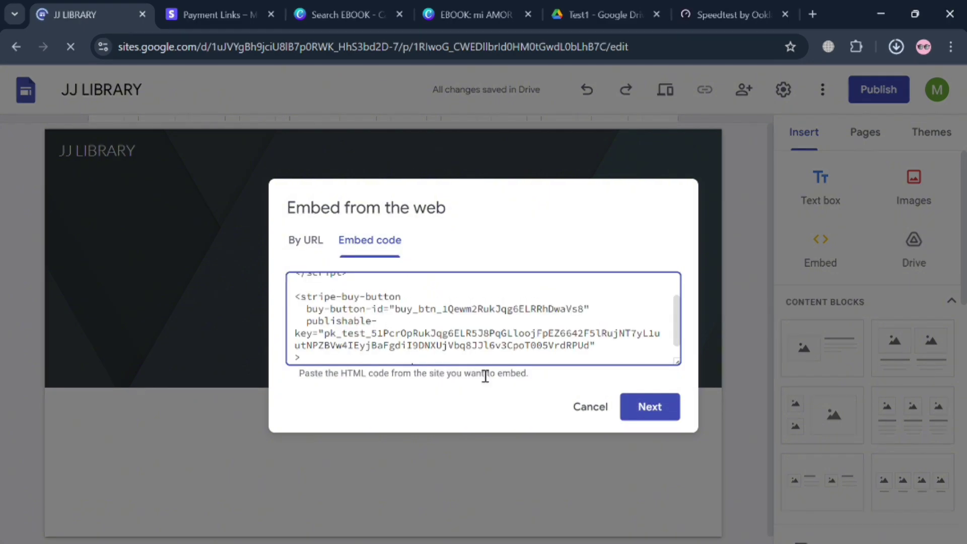
click(647, 414)
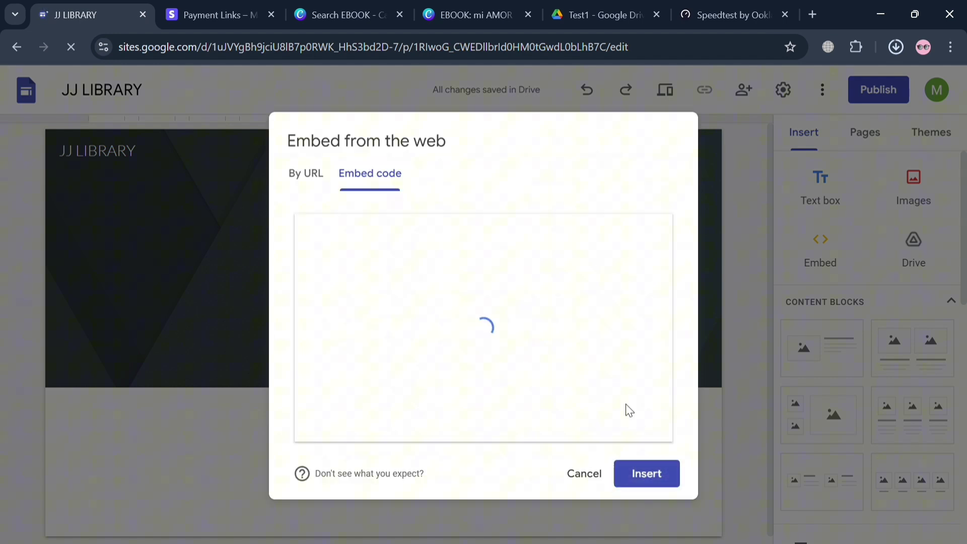
click(670, 485)
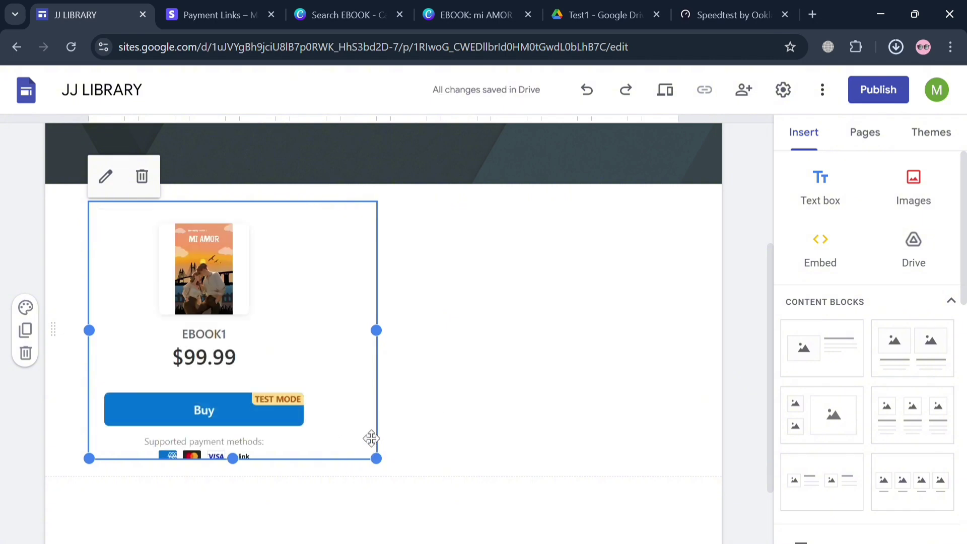
Make the buy-button embed taller and wider so cover, $99.99, Buy and payment methods fit.
drag(376, 458, 378, 515)
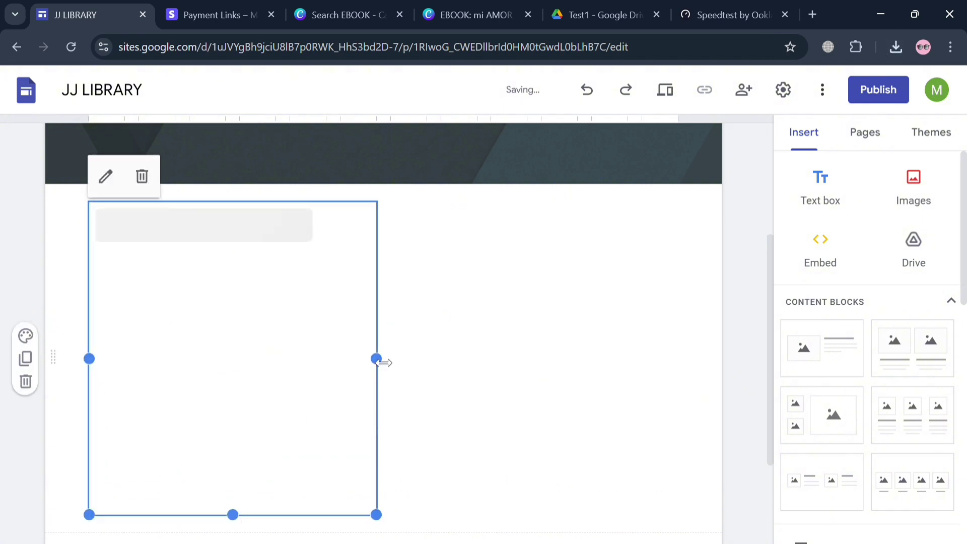
drag(380, 359, 589, 395)
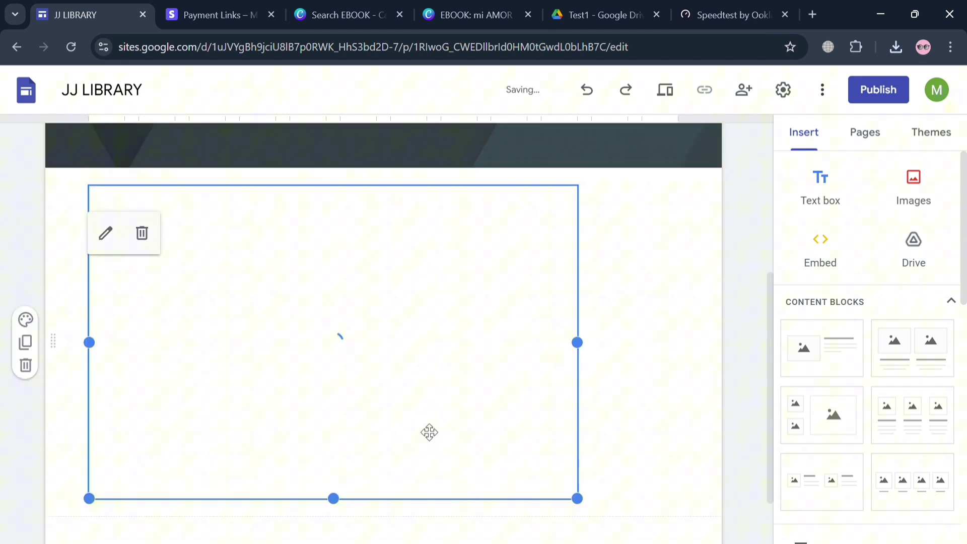
scroll(337, 526, down, 3)
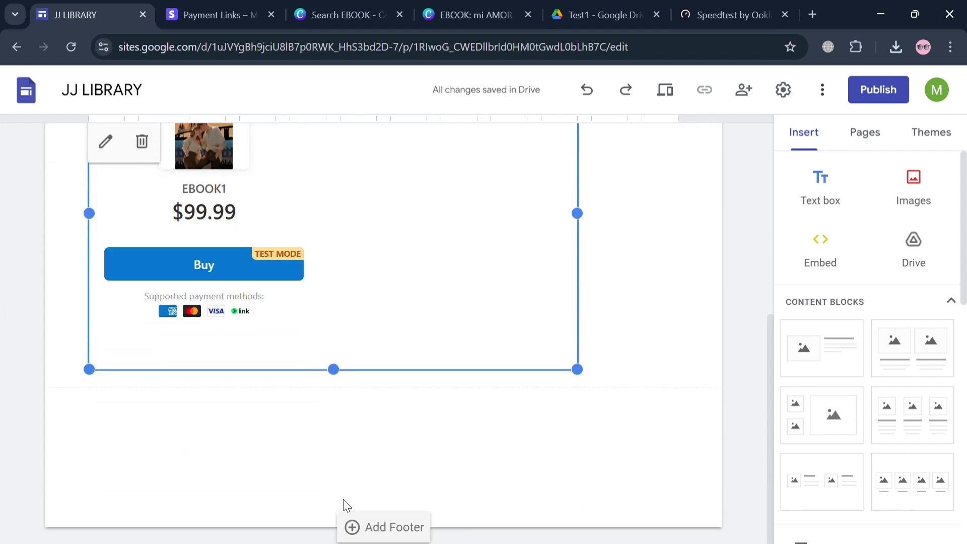
drag(333, 370, 329, 429)
scroll(261, 370, up, 5)
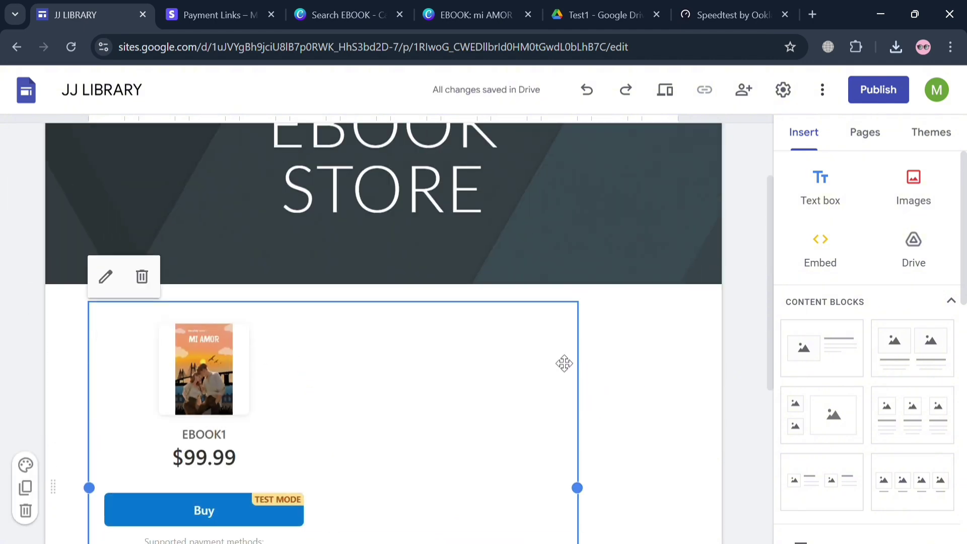
click(615, 380)
scroll(382, 421, down, 5)
scroll(266, 411, up, 3)
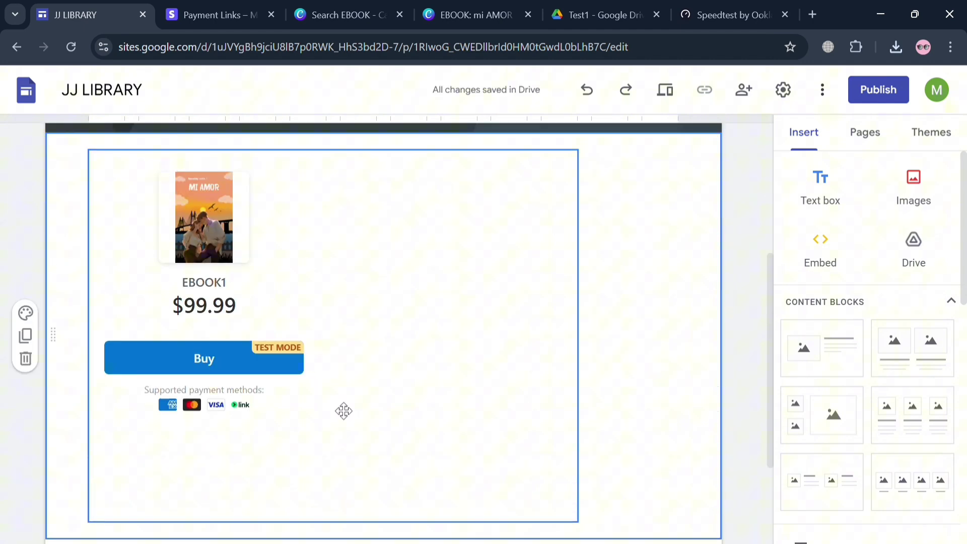
Try the Aristotle theme, then settle on Diplomat for the JJ LIBRARY site.
click(876, 148)
click(935, 146)
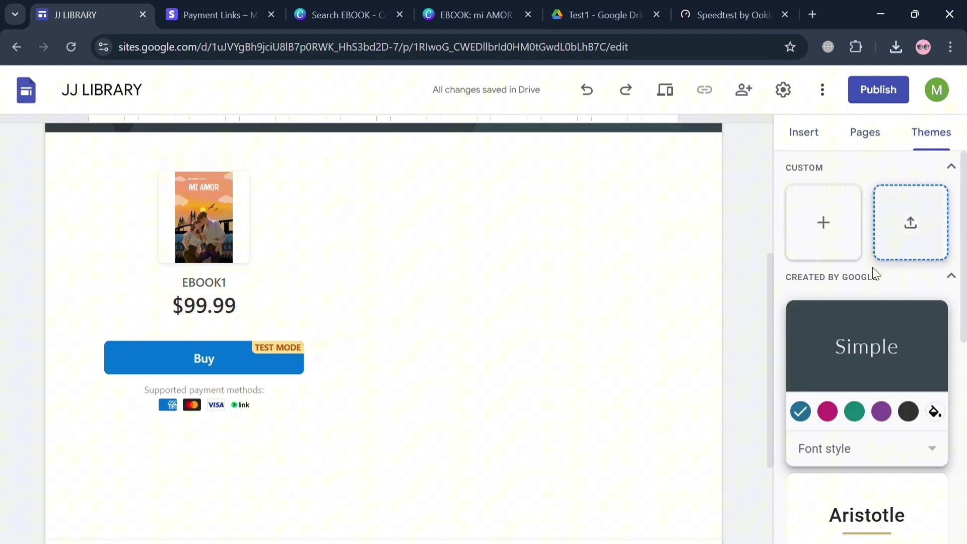
scroll(908, 365, down, 3)
click(882, 388)
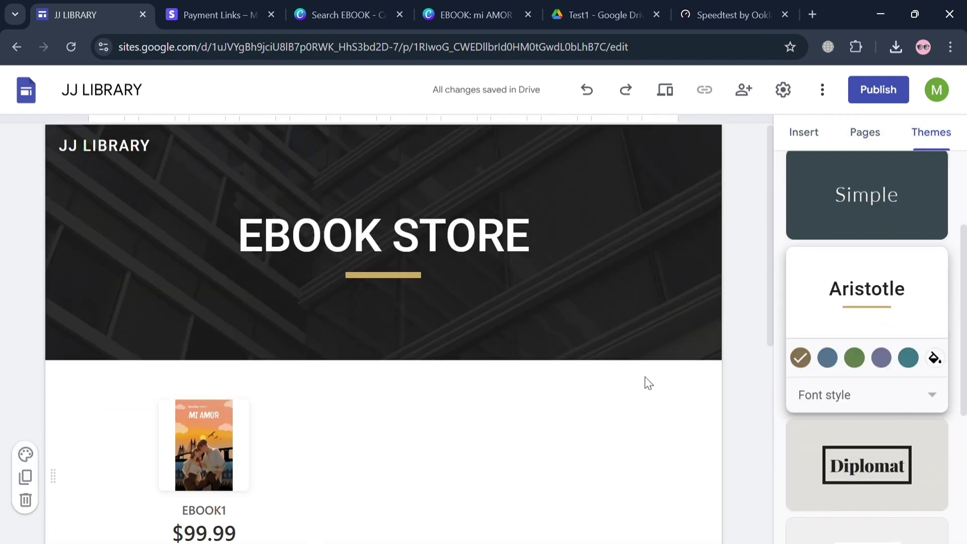
scroll(895, 389, down, 5)
click(898, 200)
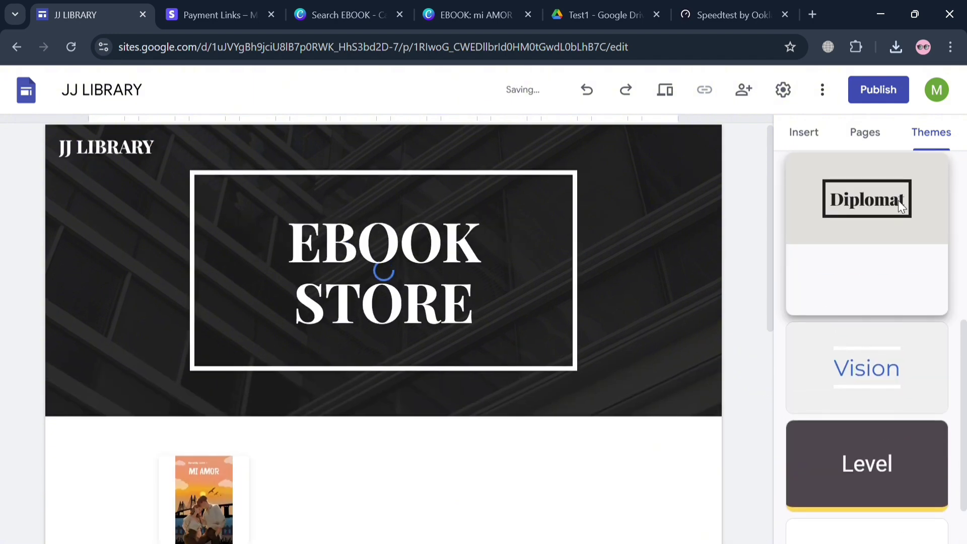
scroll(536, 428, down, 5)
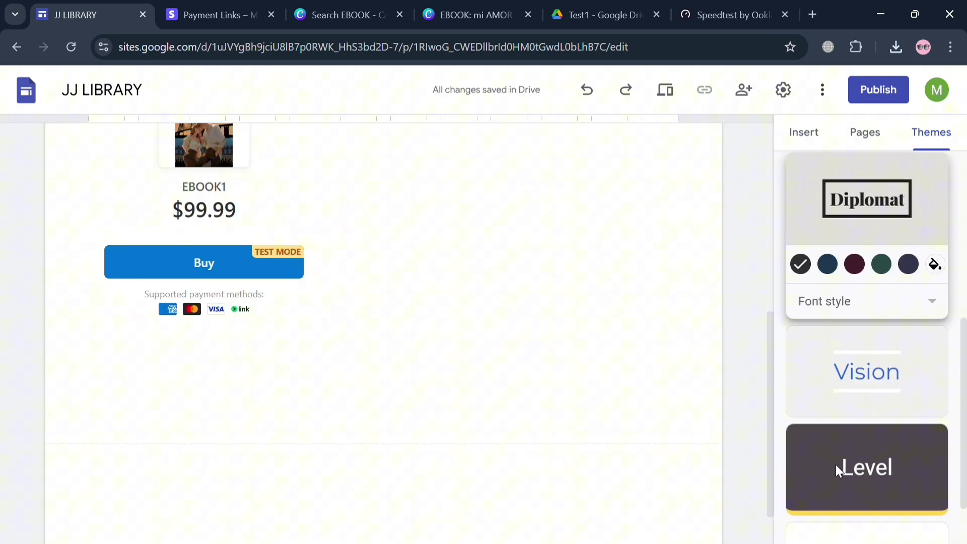
scroll(848, 313, down, 2)
scroll(863, 190, up, 8)
click(835, 138)
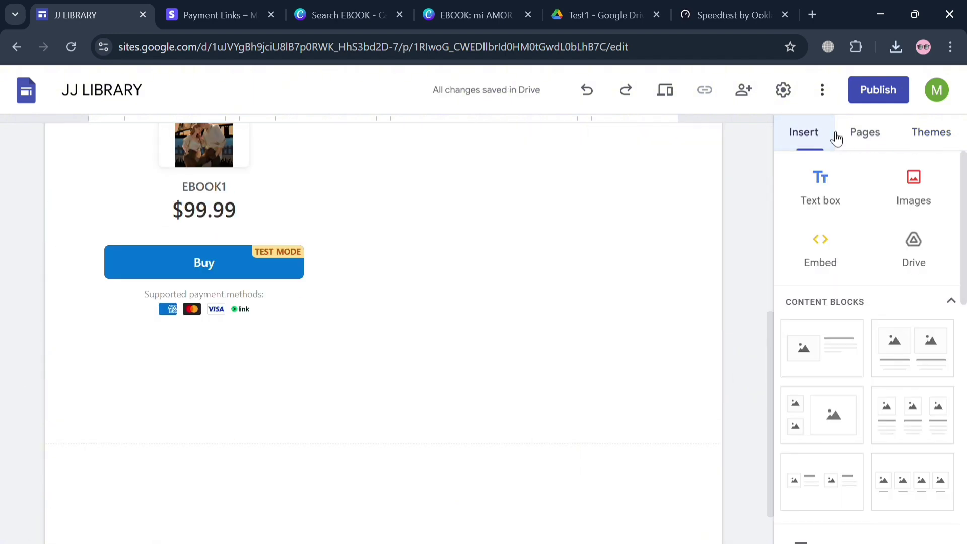
scroll(866, 364, down, 5)
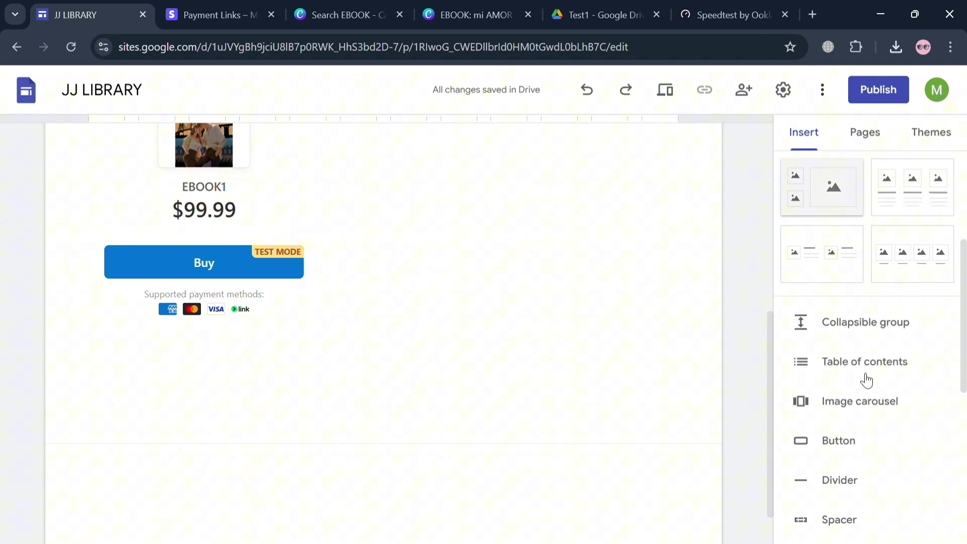
scroll(866, 401, down, 2)
scroll(579, 335, up, 6)
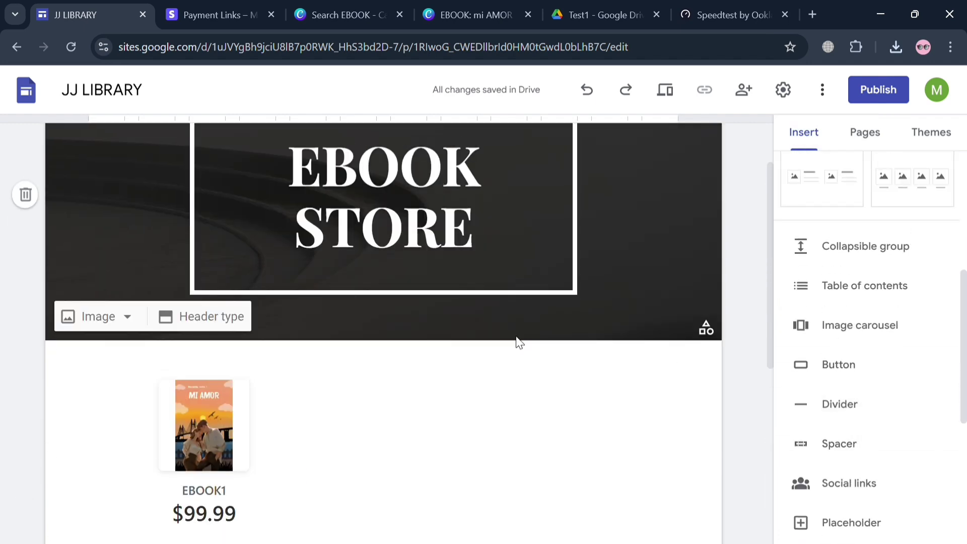
scroll(479, 367, down, 6)
scroll(753, 186, up, 4)
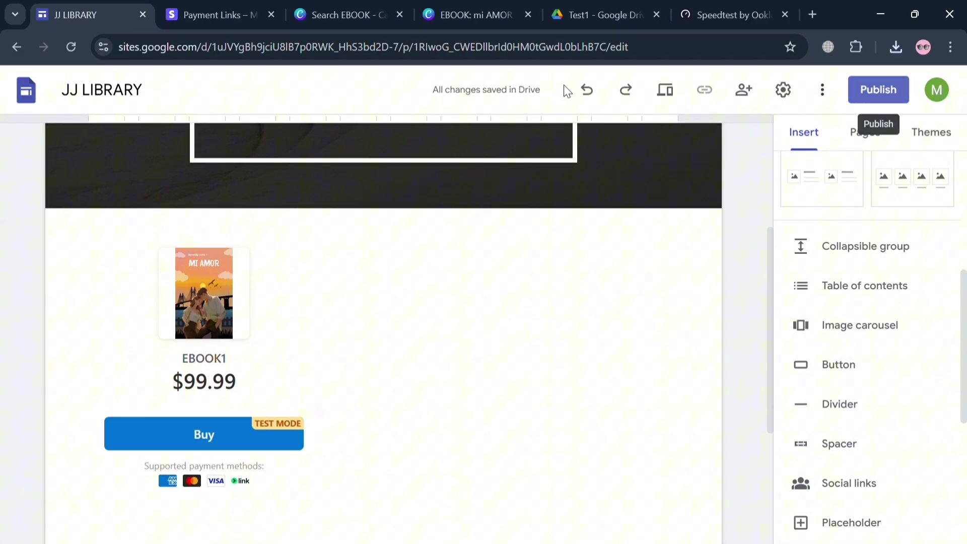
click(214, 15)
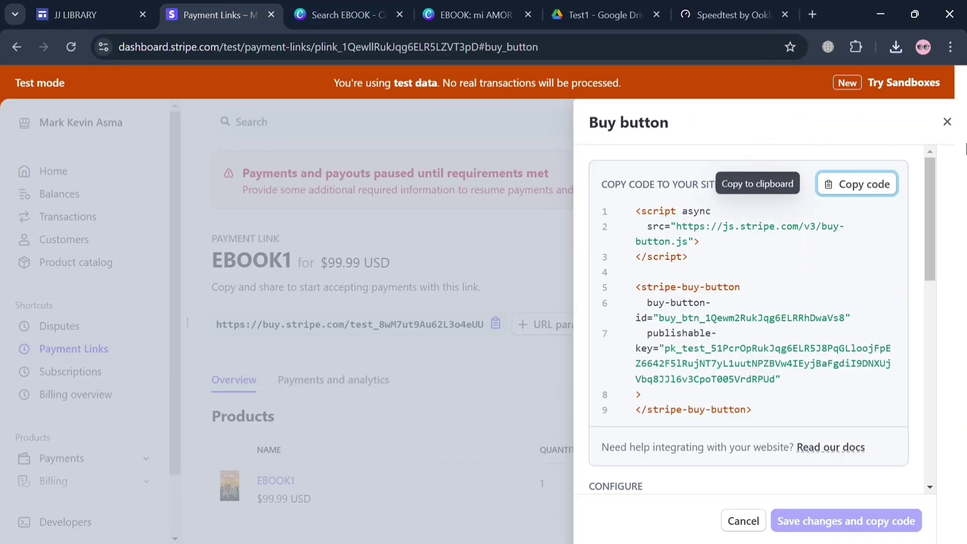
click(946, 122)
click(90, 14)
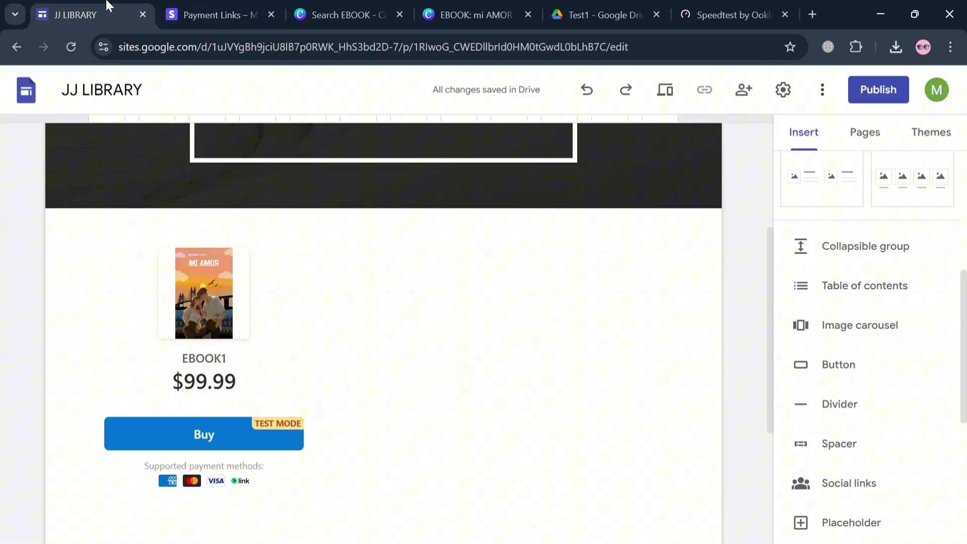